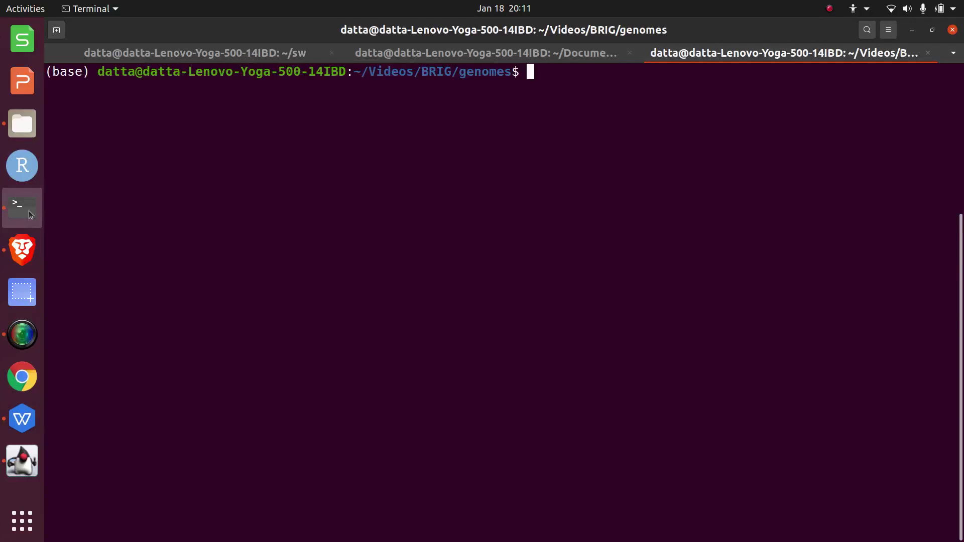
{"action": "type", "text": "ls -ltrh"}
List the genomes folder, print all four FASTA headers, and highlight the 213BR and PAO1 entries
{"action": "key", "text": "Return"}
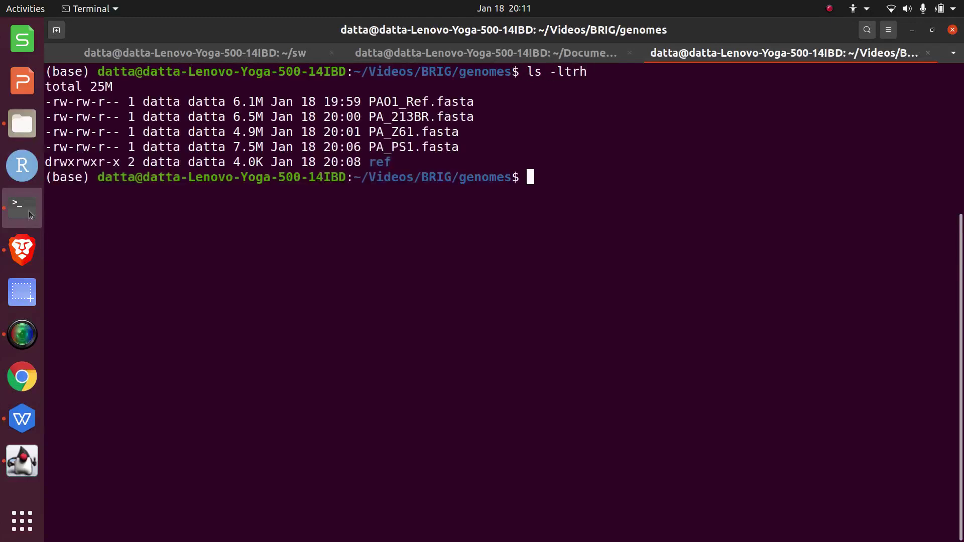
{"action": "type", "text": "grep "}
{"action": "type", "text": "'>"}
{"action": "type", "text": "' "}
{"action": "type", "text": "*.fasta"}
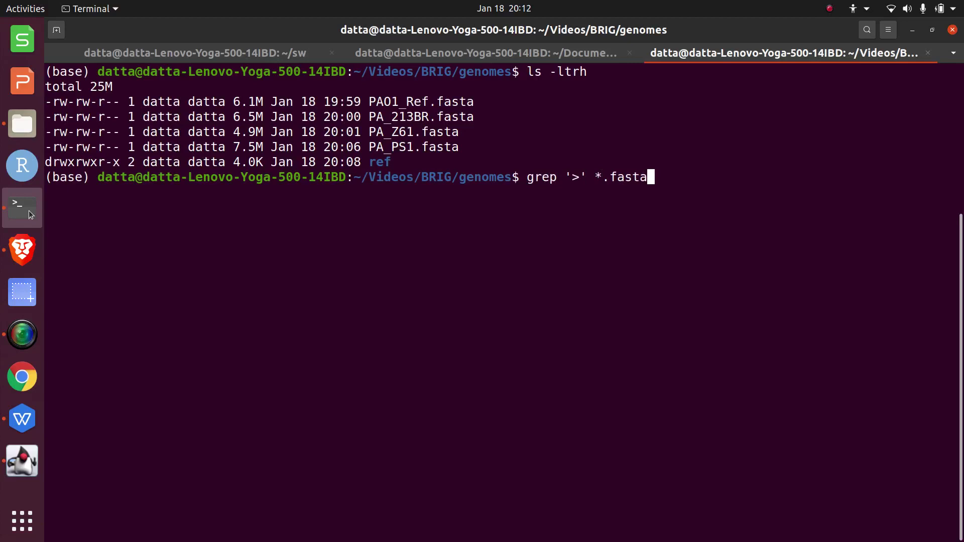
{"action": "key", "text": "Return"}
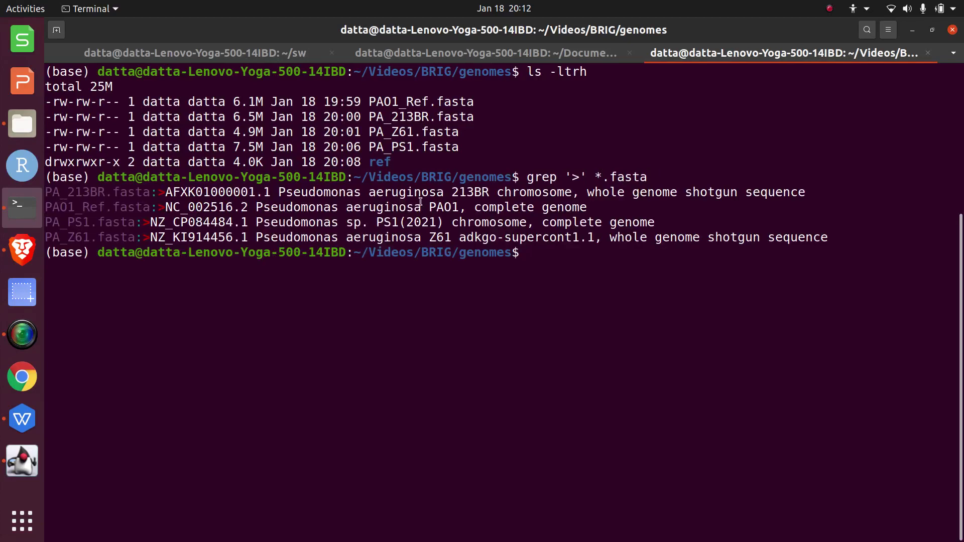
{"action": "left_click_drag", "start_coordinate": [64, 194], "coordinate": [104, 196]}
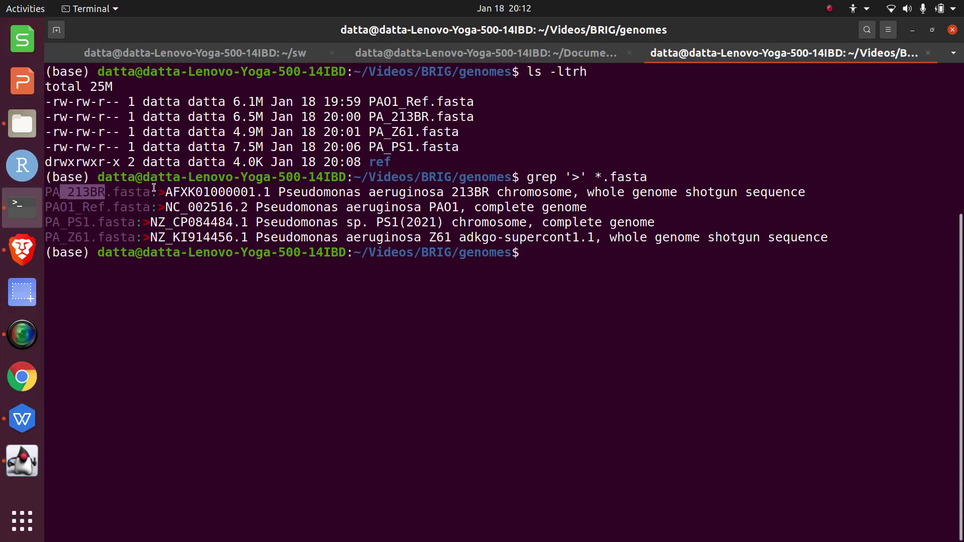
{"action": "left_click_drag", "start_coordinate": [165, 192], "coordinate": [294, 192]}
{"action": "left_click", "coordinate": [107, 206]}
{"action": "left_click_drag", "start_coordinate": [107, 206], "coordinate": [181, 207]}
{"action": "left_click", "coordinate": [124, 222]}
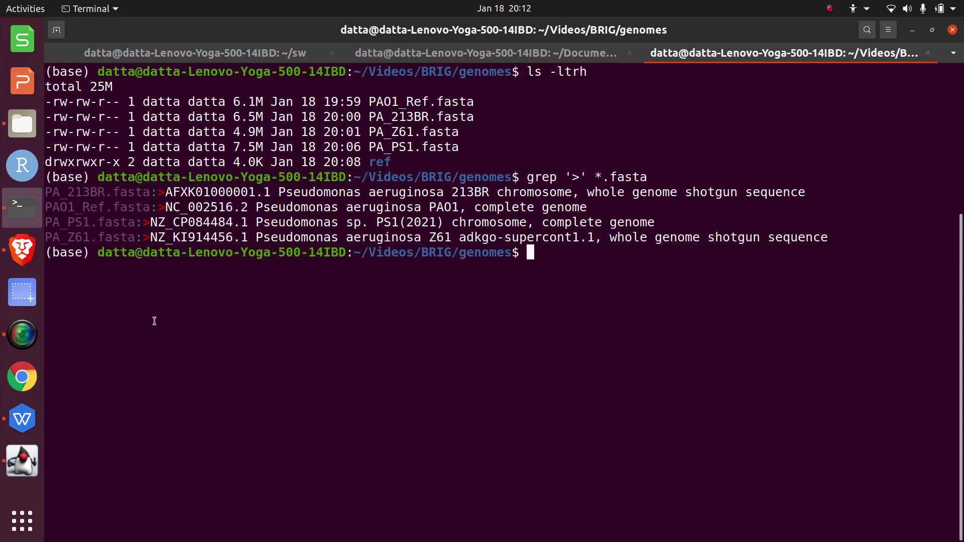
Show the PS1 NCBI record and highlight its strain name and 7751039 bp length
{"action": "left_click", "coordinate": [22, 249]}
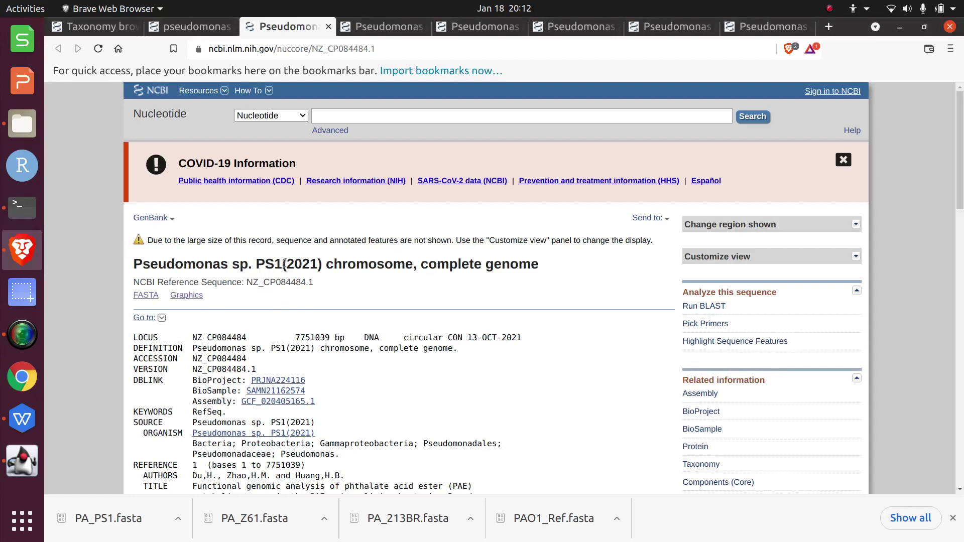
{"action": "left_click_drag", "start_coordinate": [290, 264], "coordinate": [256, 264]}
{"action": "double_click", "coordinate": [318, 337]}
Delete the ref folder from the genomes folder
{"action": "left_click", "coordinate": [22, 124]}
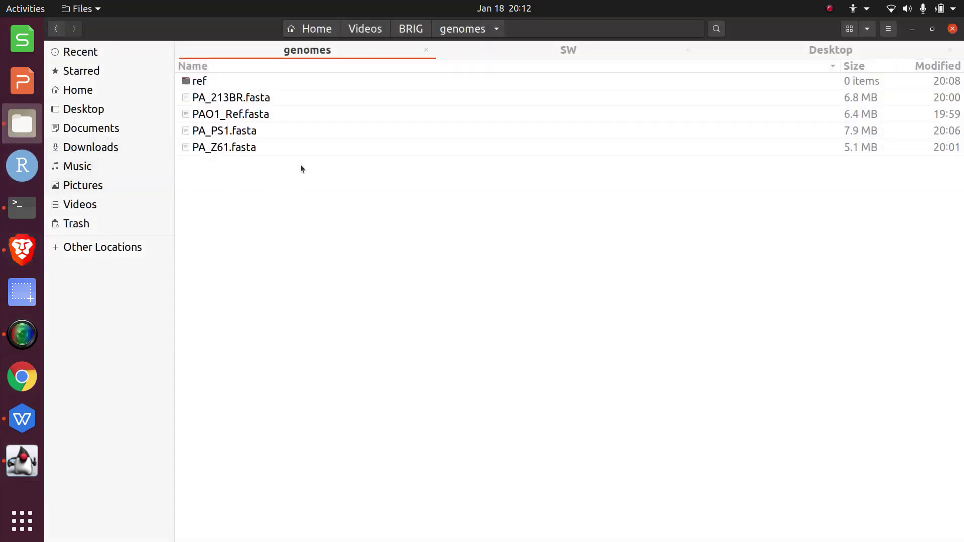
{"action": "left_click", "coordinate": [236, 130]}
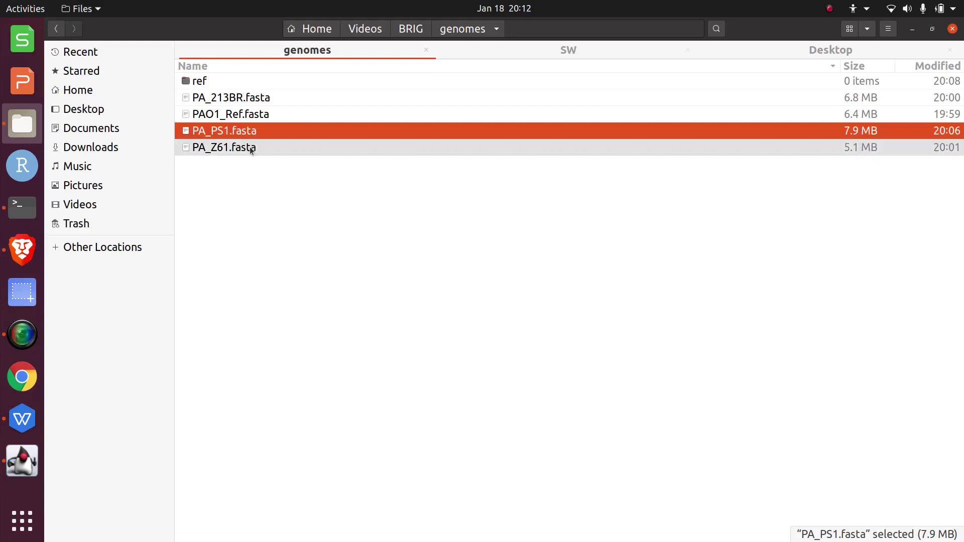
{"action": "left_click", "coordinate": [250, 146]}
{"action": "left_click", "coordinate": [251, 114], "text": "ctrl"}
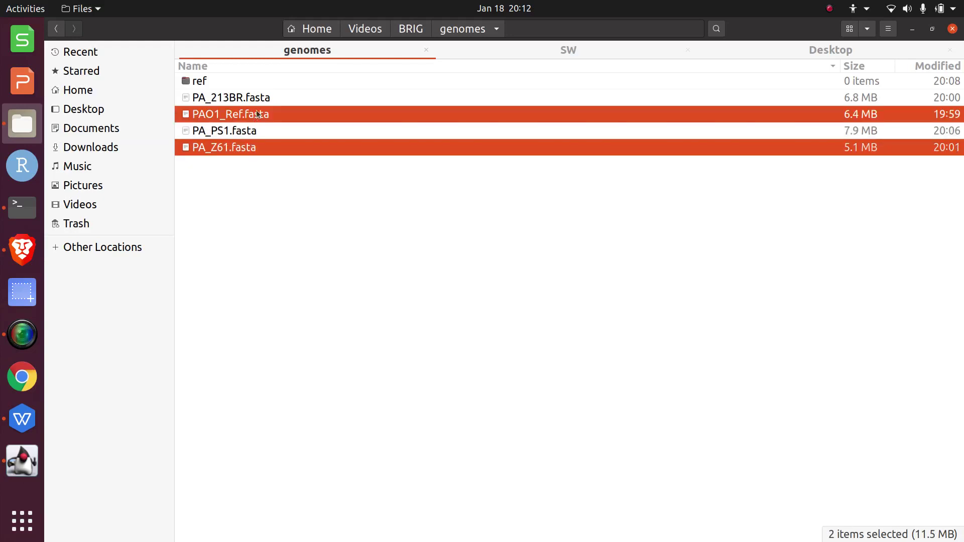
{"action": "left_click", "coordinate": [260, 99], "text": "ctrl"}
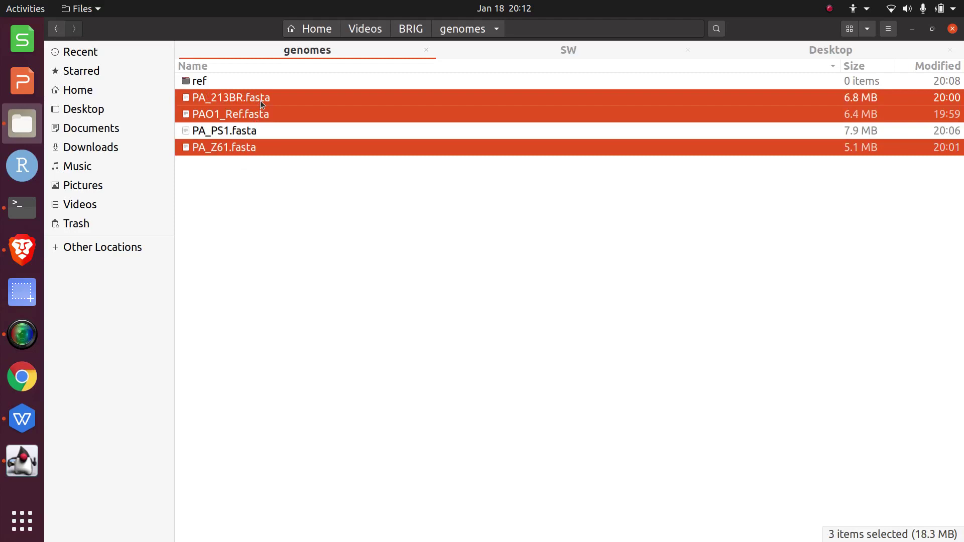
{"action": "left_click", "coordinate": [236, 79]}
{"action": "right_click", "coordinate": [236, 79]}
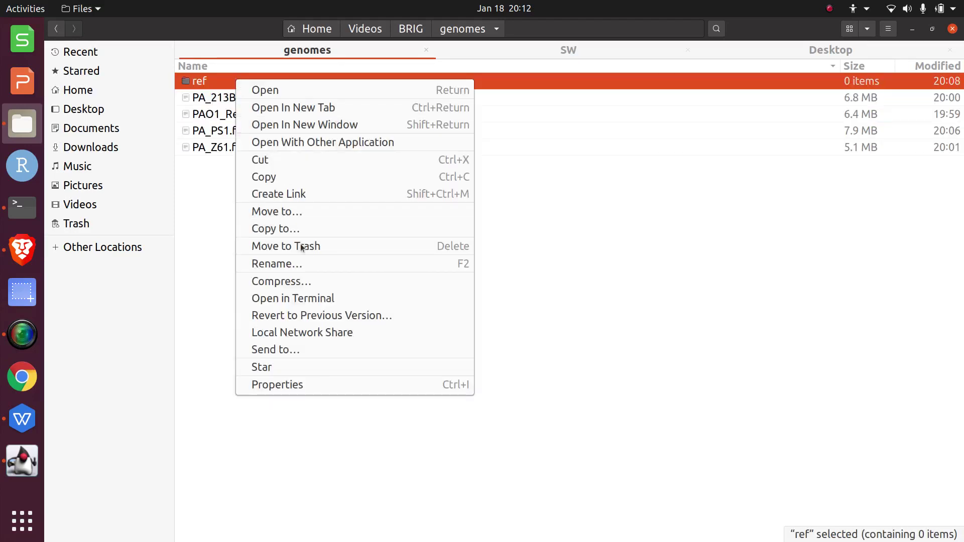
{"action": "left_click", "coordinate": [299, 247]}
Create a new folder named query inside genomes
{"action": "right_click", "coordinate": [257, 246]}
{"action": "left_click", "coordinate": [277, 257]}
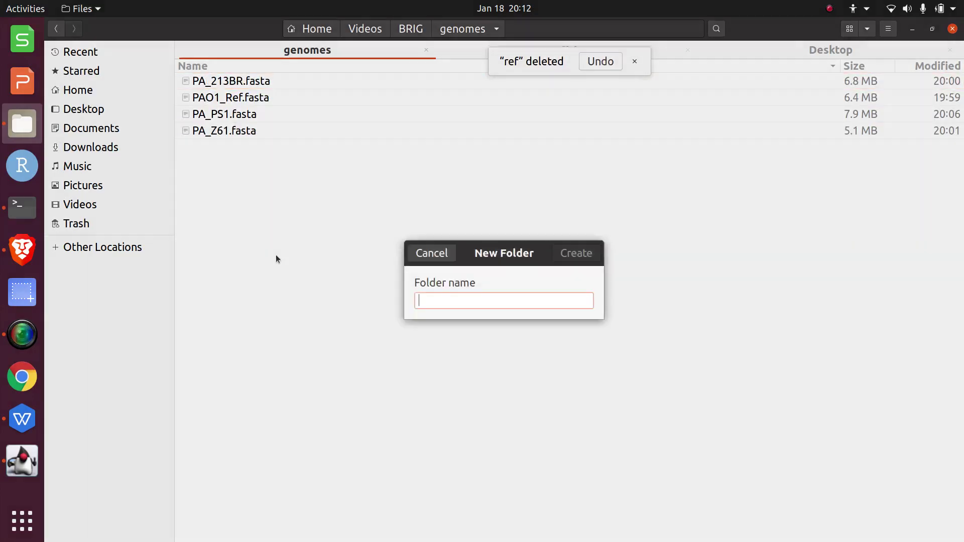
{"action": "type", "text": "quer"}
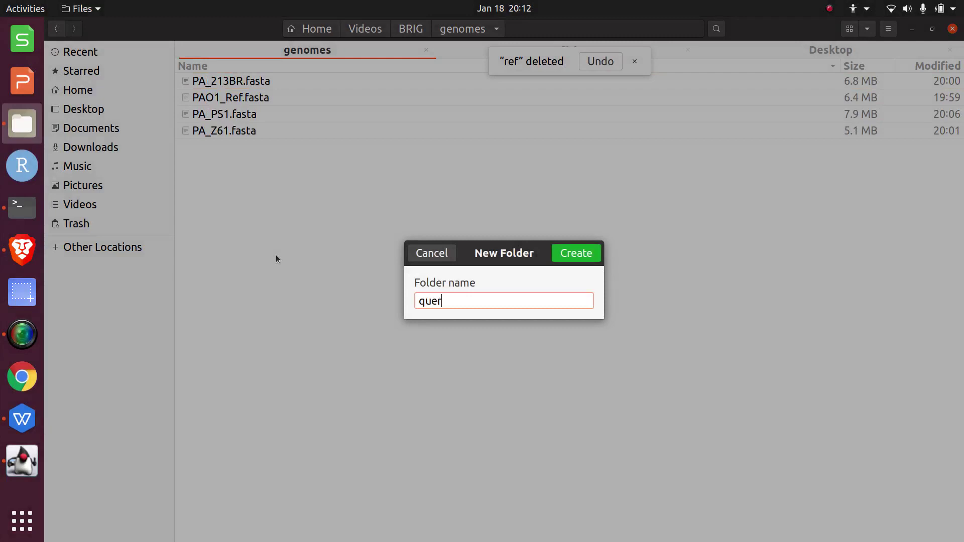
{"action": "type", "text": "y"}
{"action": "key", "text": "Return"}
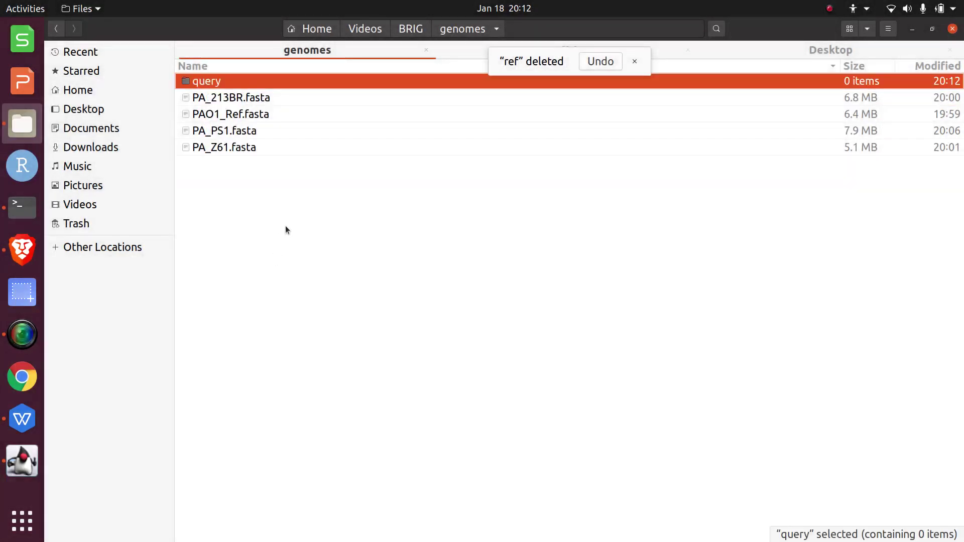
Move PA_Z61, PAO1_Ref and PA_213BR fasta files into query, then return to genomes
{"action": "left_click", "coordinate": [252, 148]}
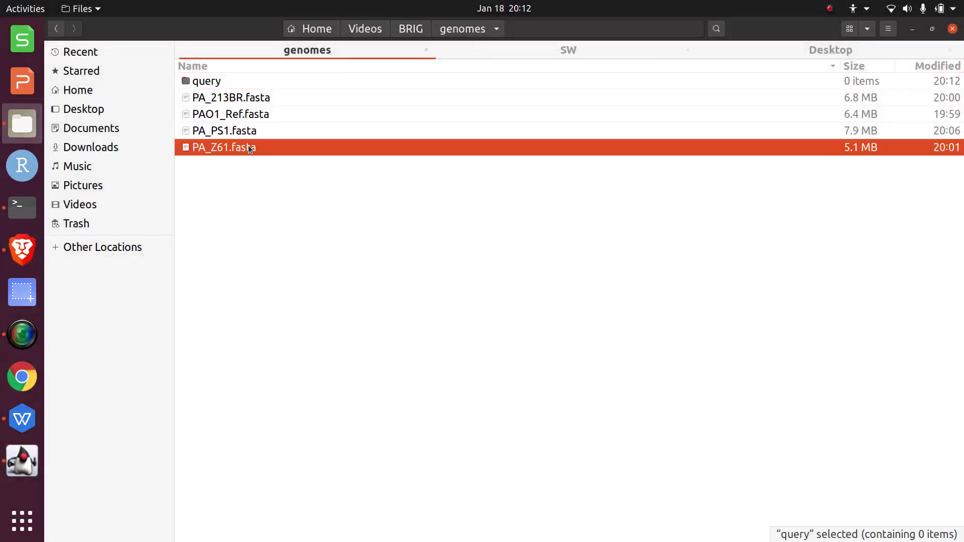
{"action": "left_click", "coordinate": [251, 114], "text": "ctrl"}
{"action": "left_click", "coordinate": [257, 97], "text": "ctrl"}
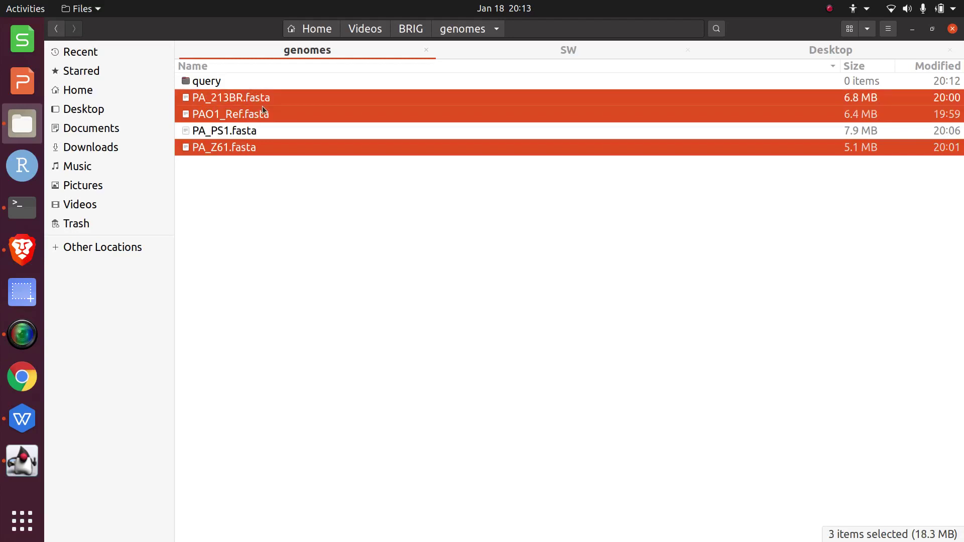
{"action": "key", "text": "ctrl+c"}
{"action": "double_click", "coordinate": [220, 82]}
{"action": "right_click", "coordinate": [240, 99]}
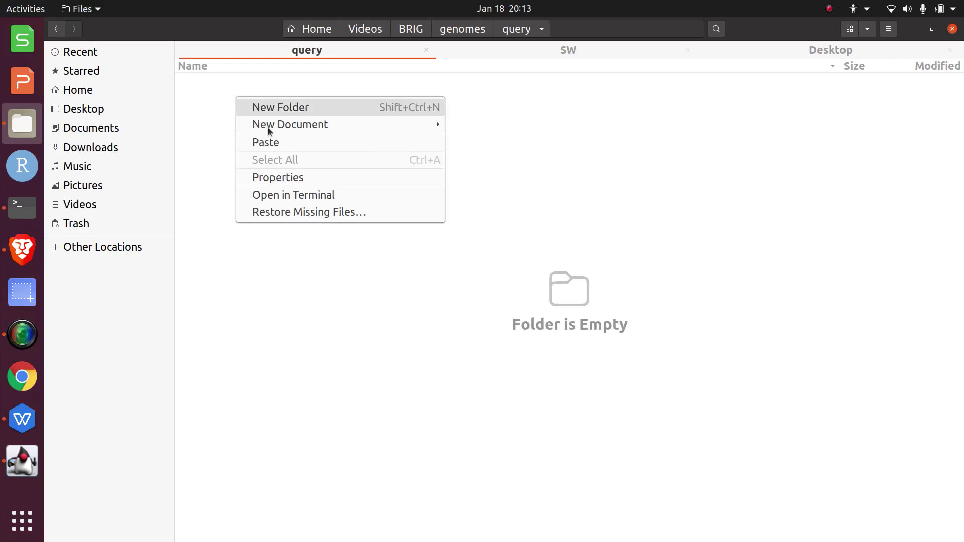
{"action": "left_click", "coordinate": [287, 144]}
{"action": "left_click", "coordinate": [354, 256]}
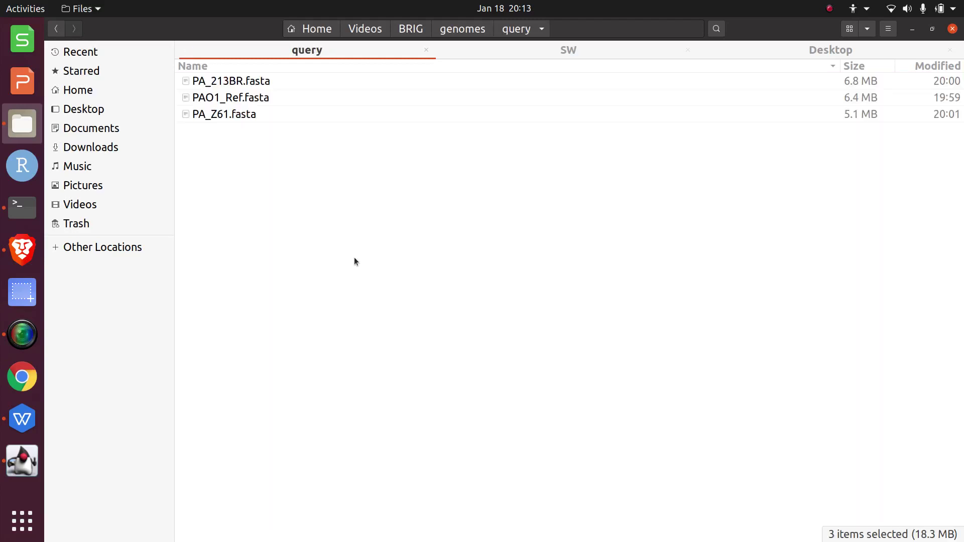
{"action": "left_click", "coordinate": [463, 29]}
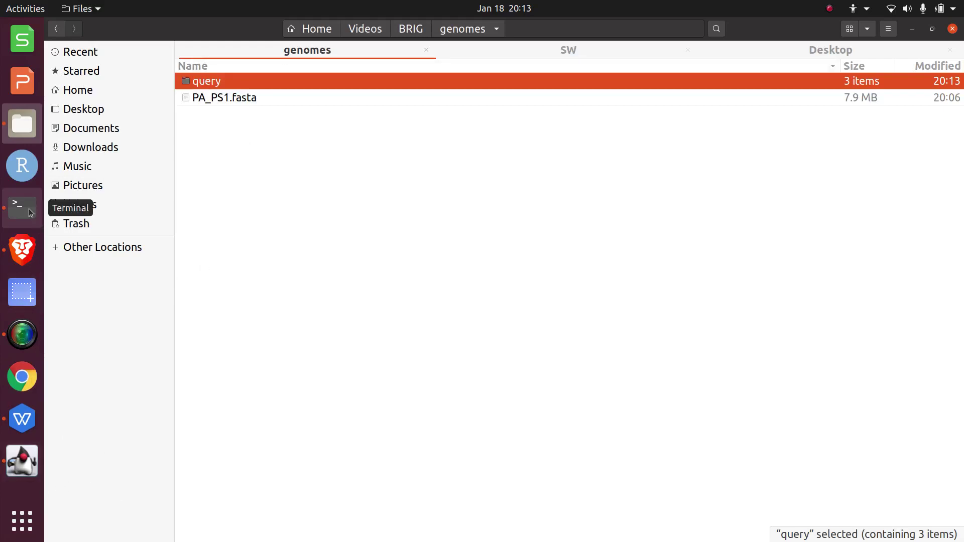
Highlight the java -jar BRIG.jar launch command in the BRIG-0.95-dist Terminal session
{"action": "left_click", "coordinate": [22, 461]}
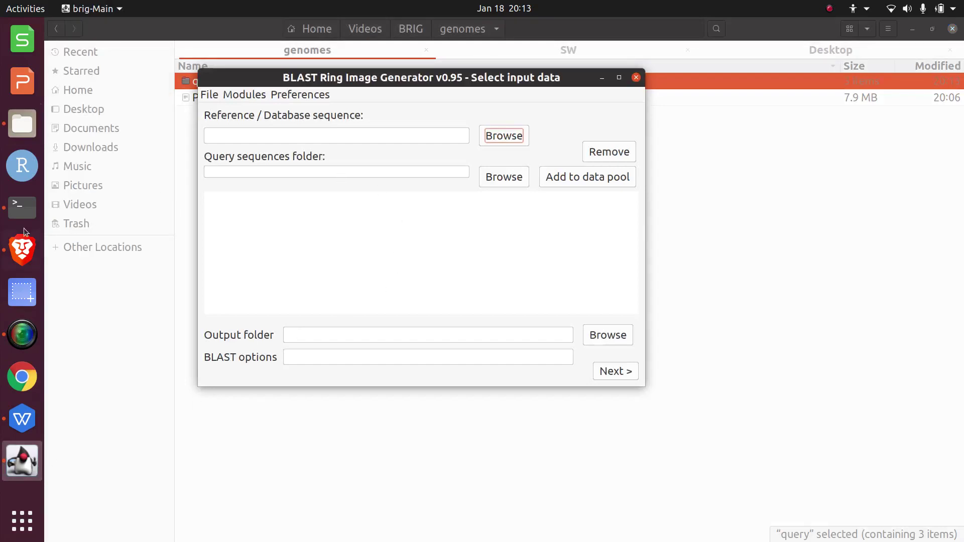
{"action": "left_click", "coordinate": [22, 210]}
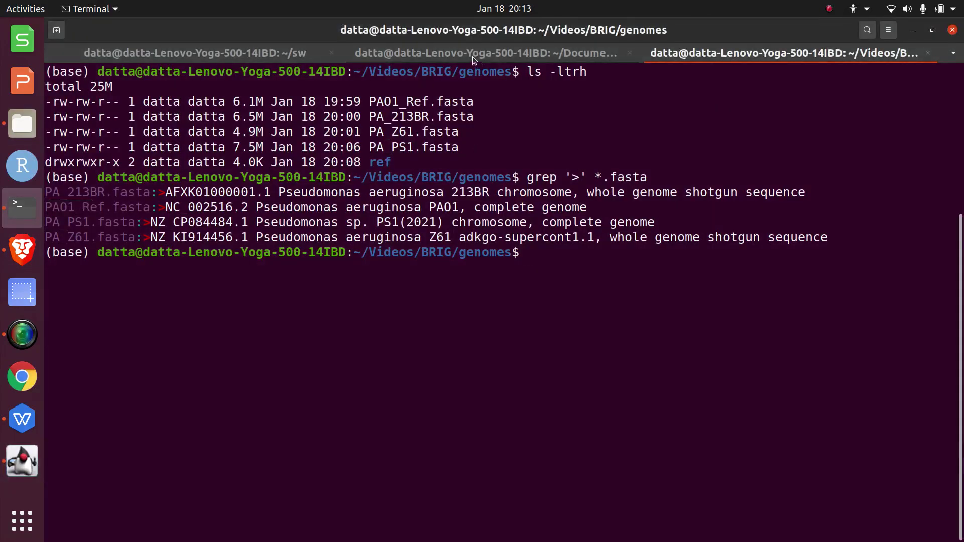
{"action": "left_click", "coordinate": [473, 55]}
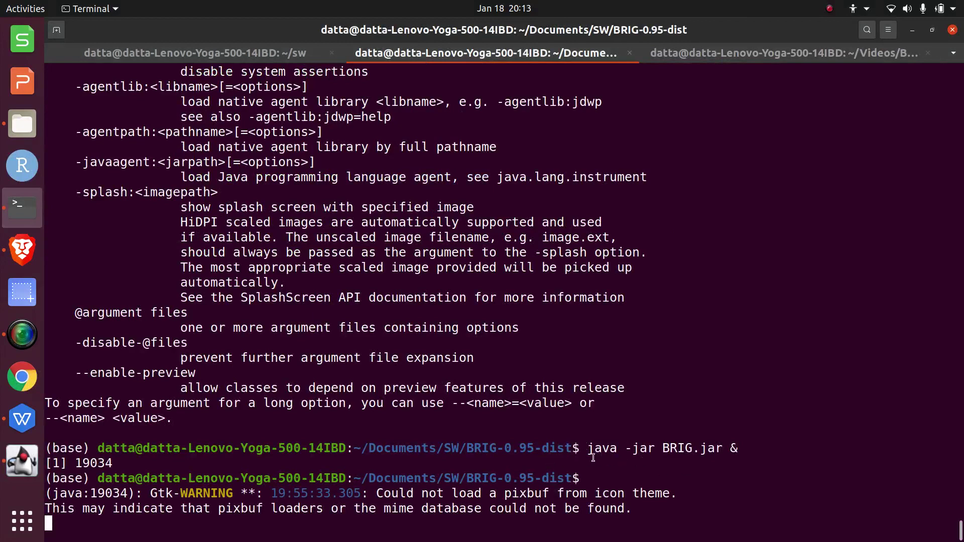
{"action": "left_click_drag", "start_coordinate": [588, 451], "coordinate": [706, 456]}
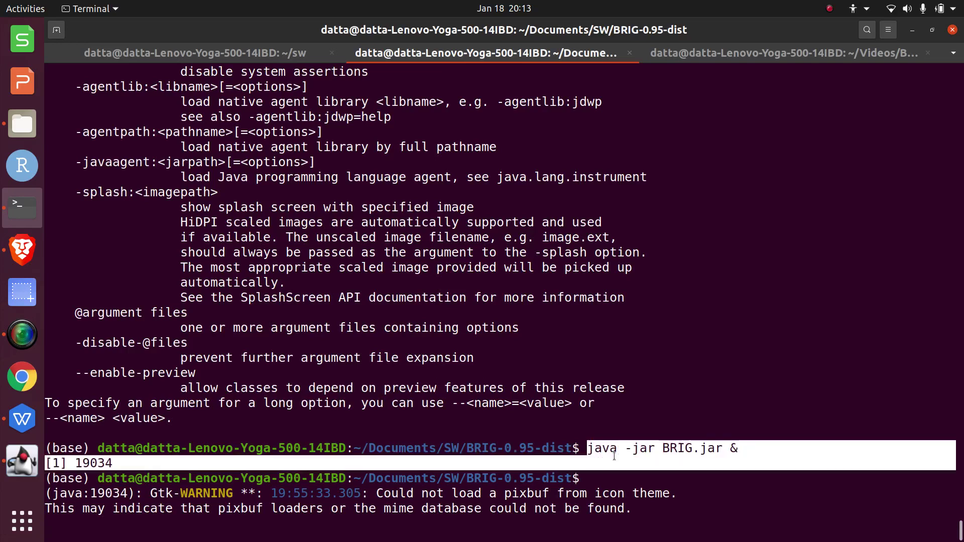
{"action": "left_click", "coordinate": [742, 455]}
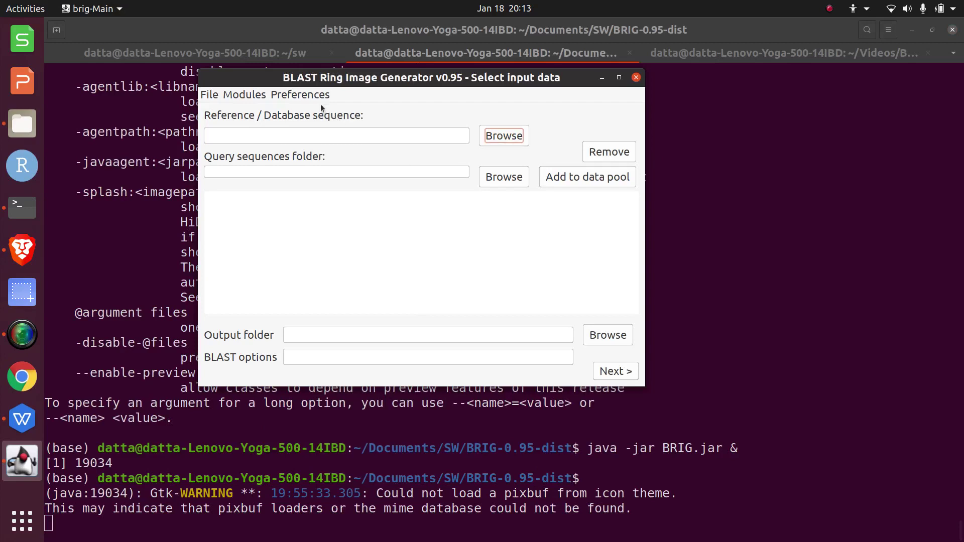
Set BRIG's BLAST binary folder to Documents/SW/ncbi-blast-2.12.0+/bin
{"action": "left_click", "coordinate": [308, 96]}
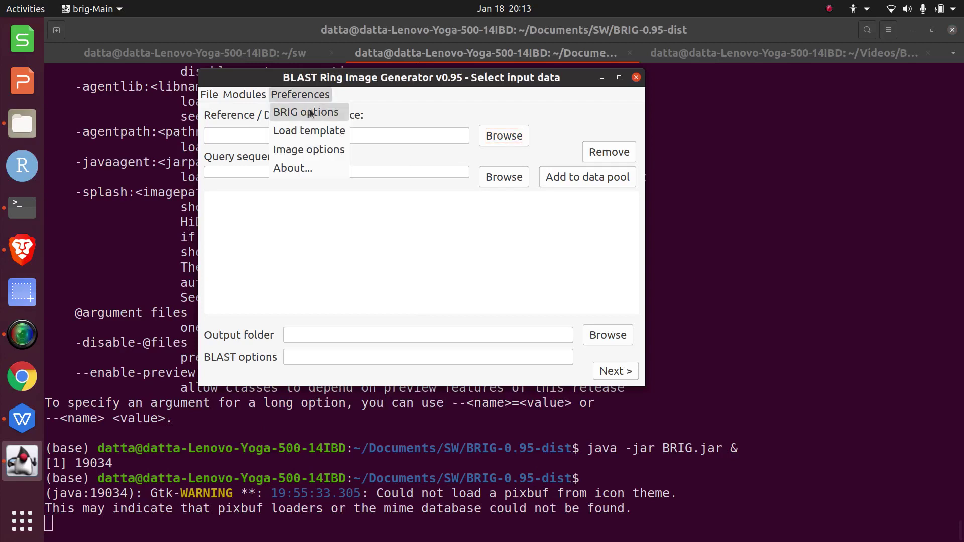
{"action": "left_click", "coordinate": [310, 112]}
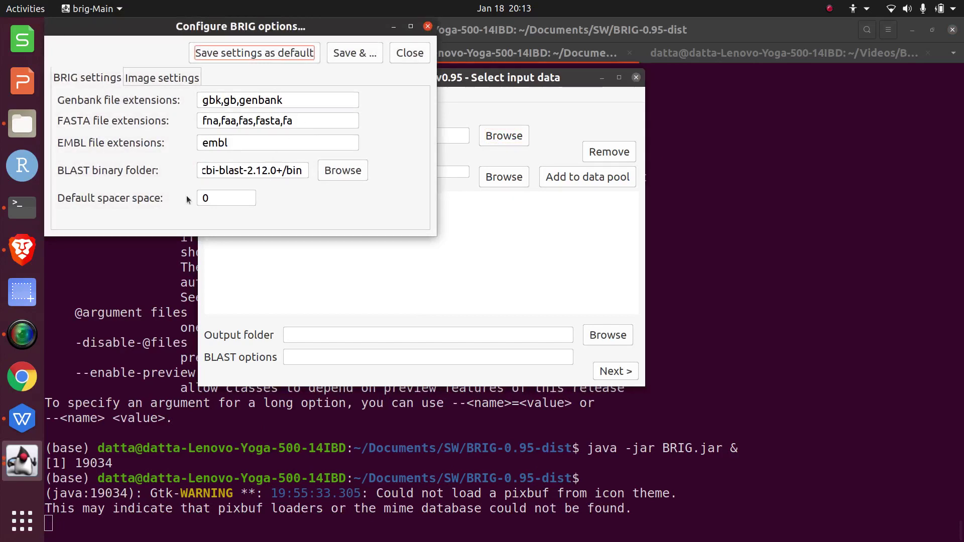
{"action": "left_click", "coordinate": [342, 170]}
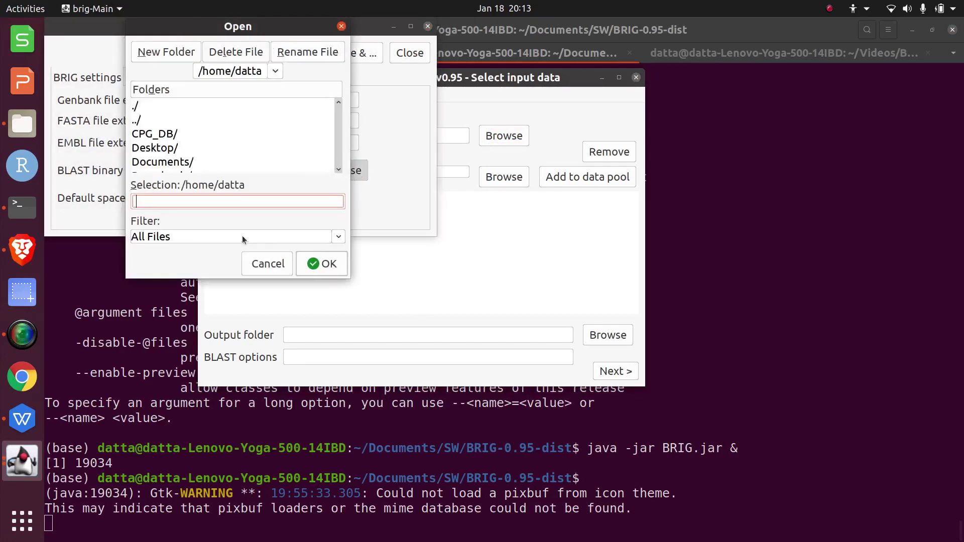
{"action": "scroll", "coordinate": [338, 124], "scroll_direction": "down", "scroll_amount": 2}
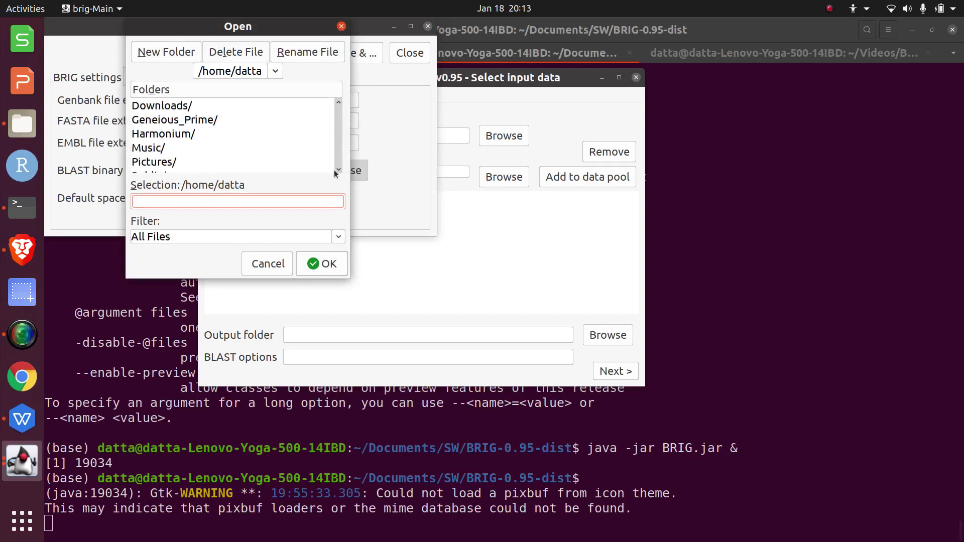
{"action": "scroll", "coordinate": [339, 158], "scroll_direction": "down", "scroll_amount": 2}
{"action": "scroll", "coordinate": [339, 158], "scroll_direction": "down", "scroll_amount": 2}
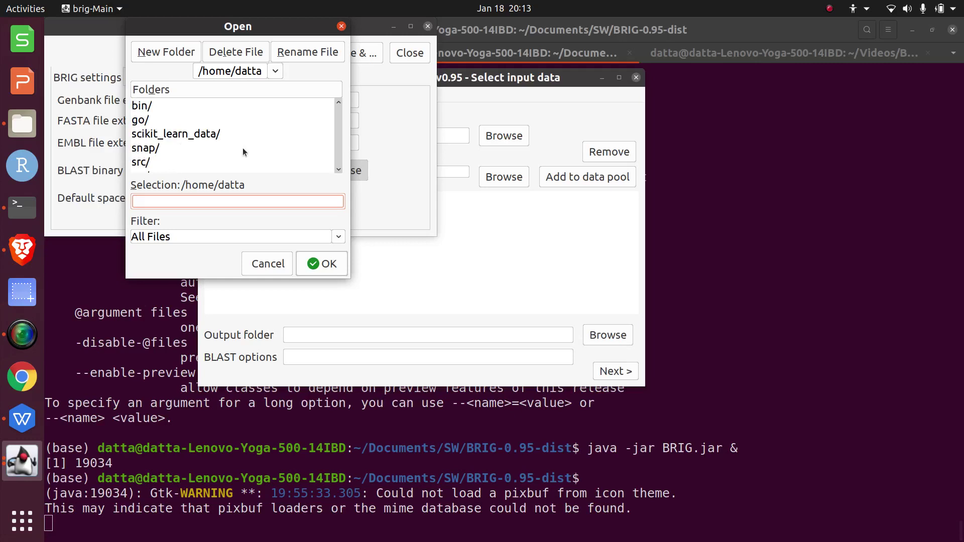
{"action": "scroll", "coordinate": [339, 133], "scroll_direction": "up", "scroll_amount": 2}
{"action": "scroll", "coordinate": [324, 129], "scroll_direction": "up", "scroll_amount": 2}
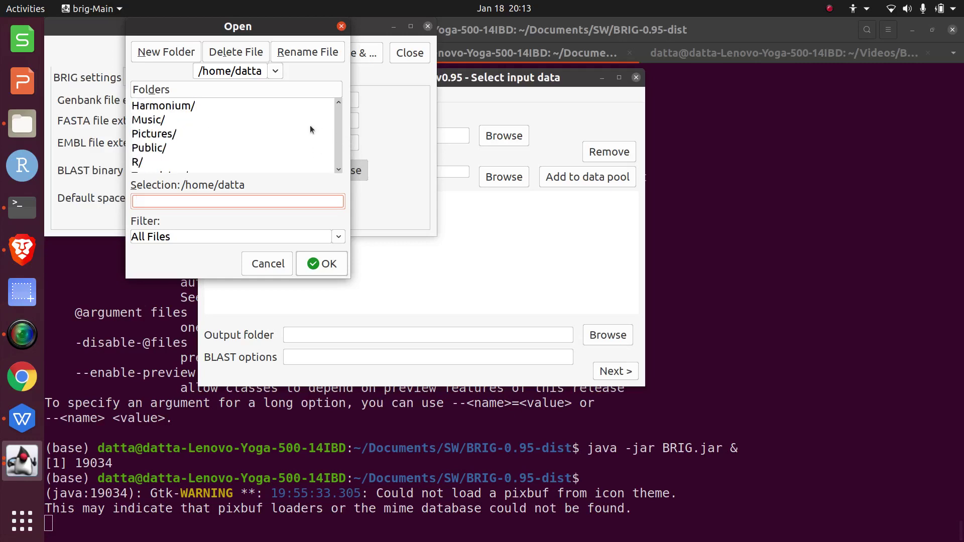
{"action": "scroll", "coordinate": [340, 147], "scroll_direction": "down", "scroll_amount": 3}
{"action": "scroll", "coordinate": [339, 140], "scroll_direction": "down", "scroll_amount": 3}
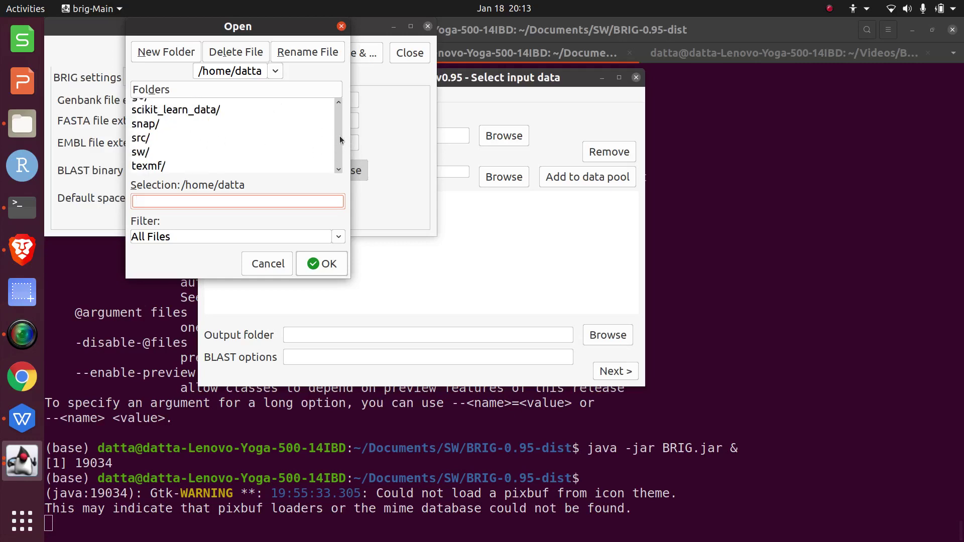
{"action": "scroll", "coordinate": [339, 115], "scroll_direction": "up", "scroll_amount": 4}
{"action": "scroll", "coordinate": [339, 116], "scroll_direction": "up", "scroll_amount": 4}
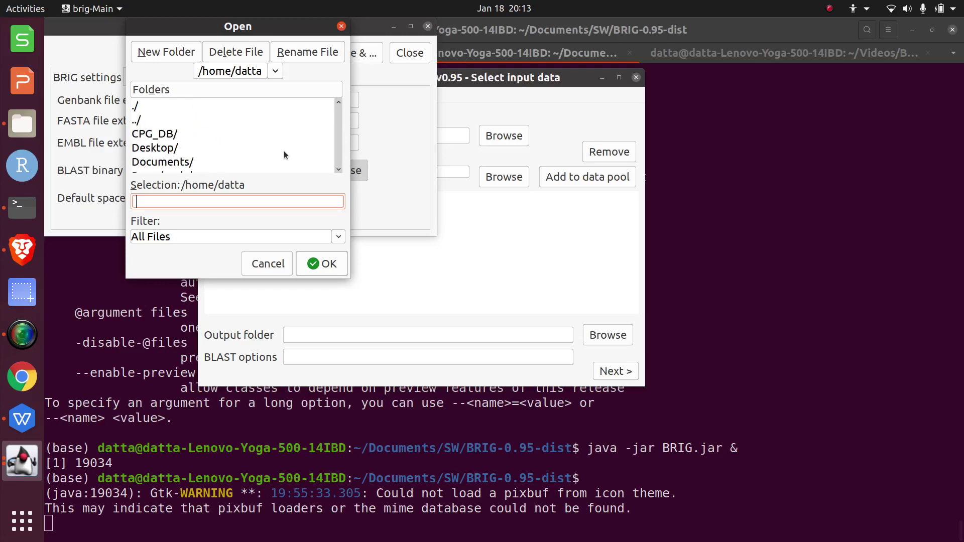
{"action": "double_click", "coordinate": [186, 162]}
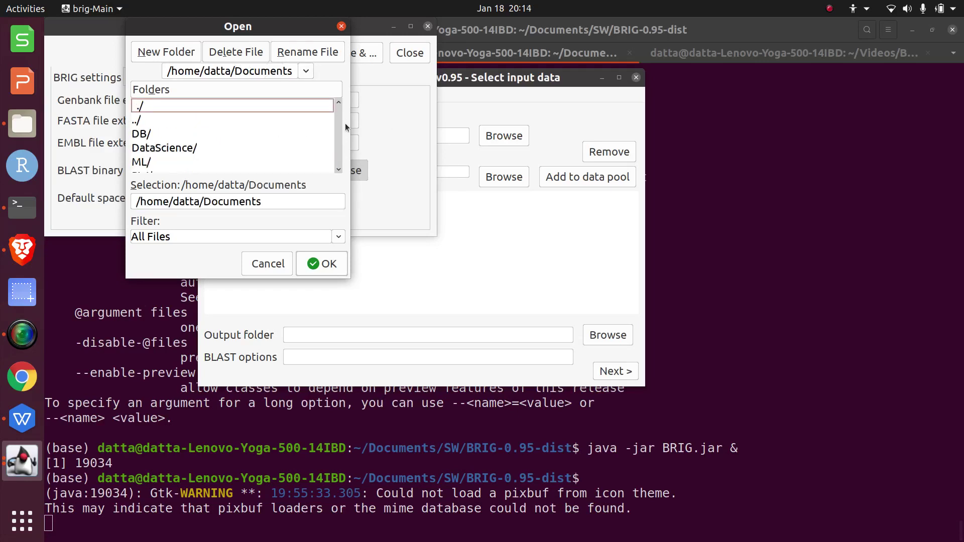
{"action": "left_click", "coordinate": [340, 169]}
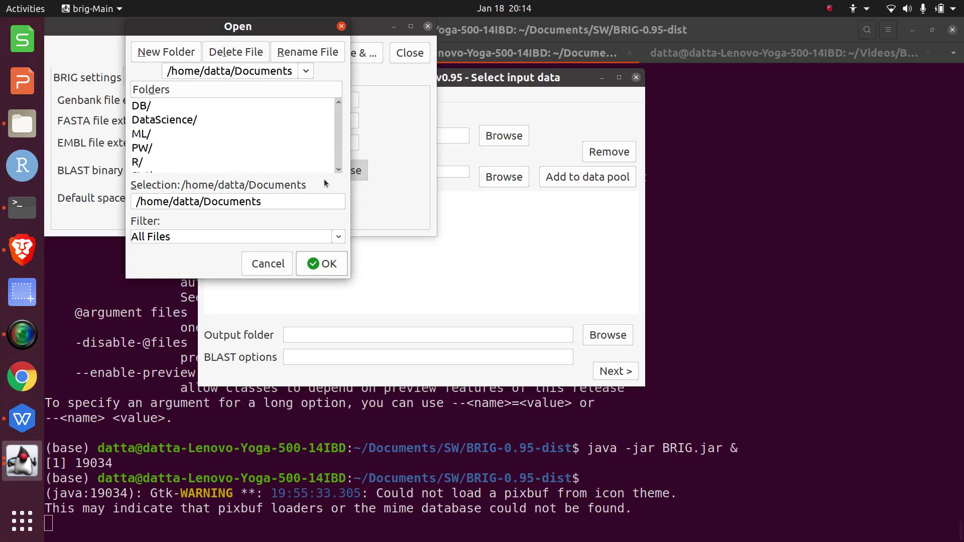
{"action": "left_click", "coordinate": [339, 169]}
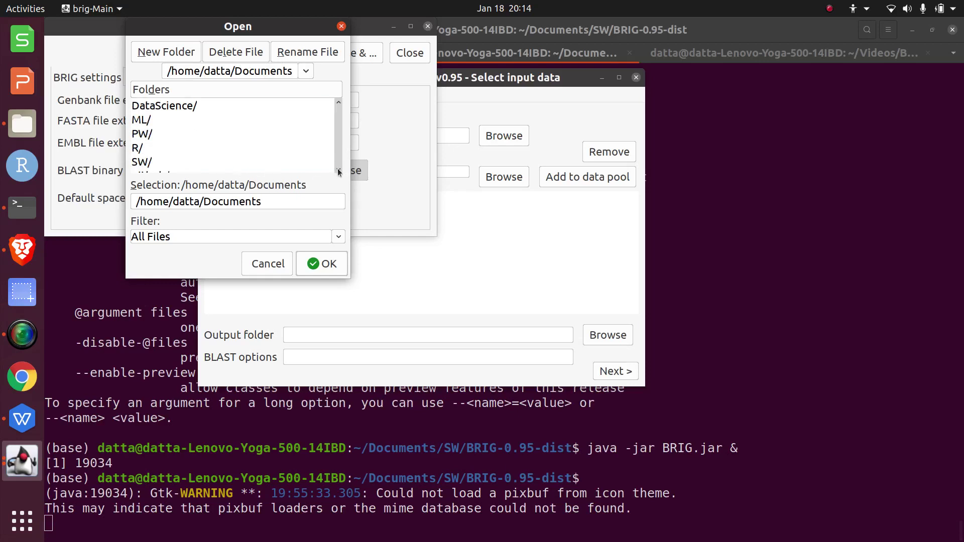
{"action": "double_click", "coordinate": [141, 162]}
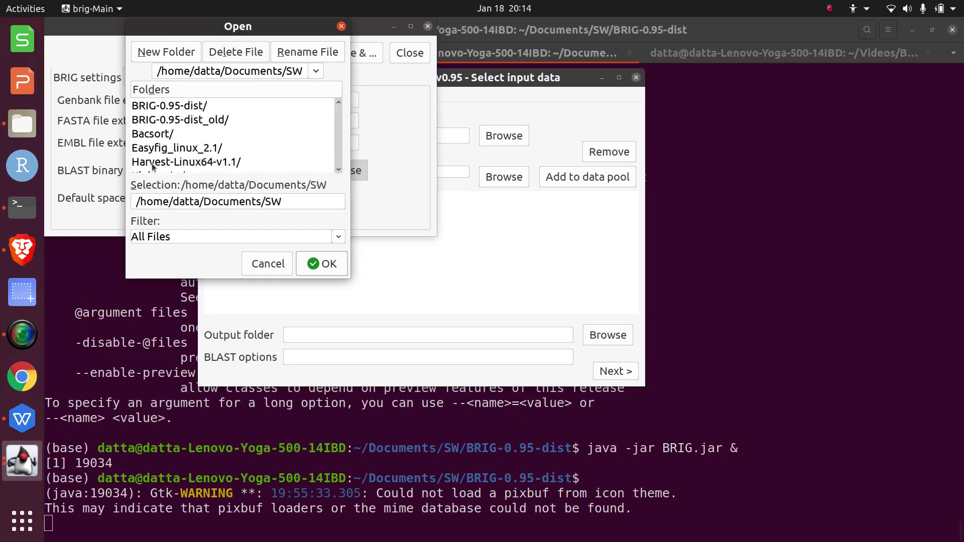
{"action": "left_click", "coordinate": [339, 171]}
{"action": "left_click", "coordinate": [339, 172]}
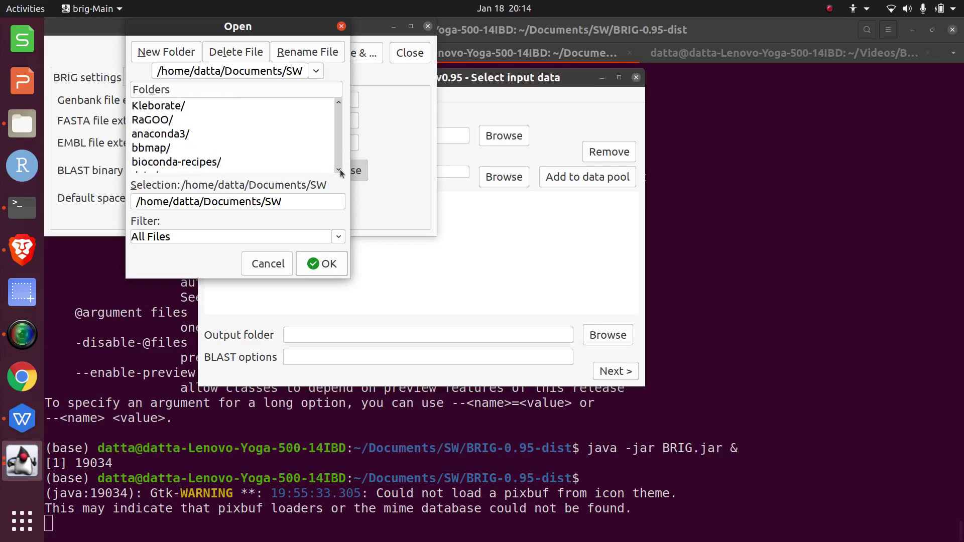
{"action": "left_click", "coordinate": [339, 172]}
{"action": "left_click", "coordinate": [339, 171]}
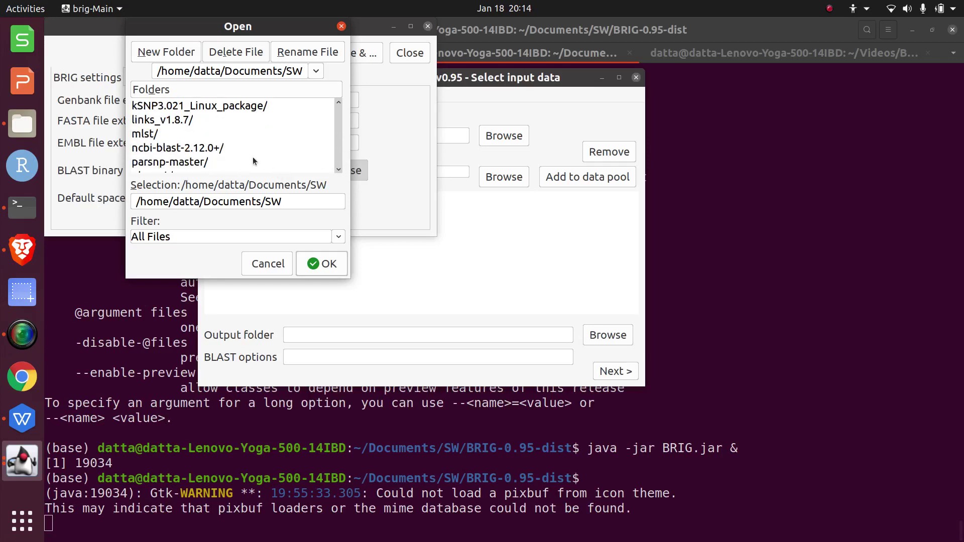
{"action": "left_click", "coordinate": [211, 148]}
{"action": "double_click", "coordinate": [211, 148]}
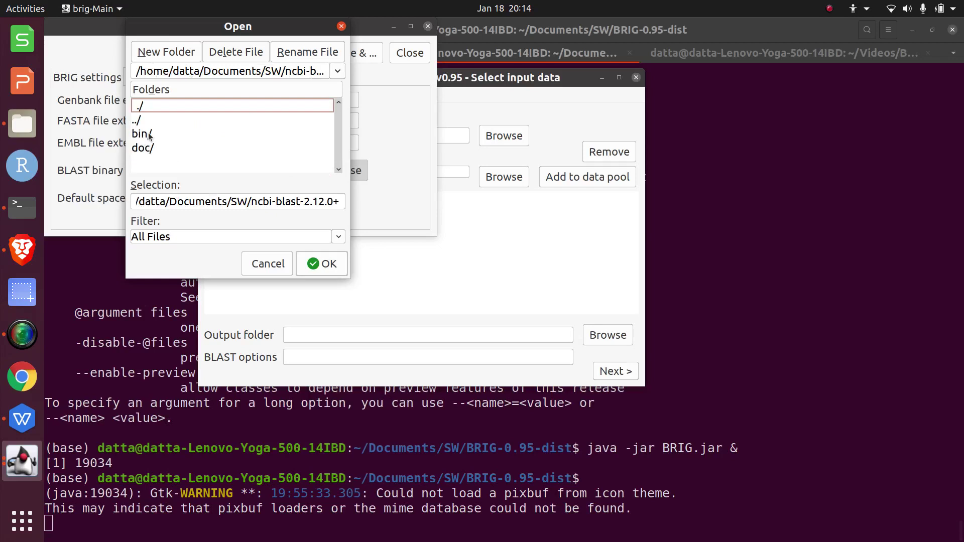
{"action": "double_click", "coordinate": [148, 134]}
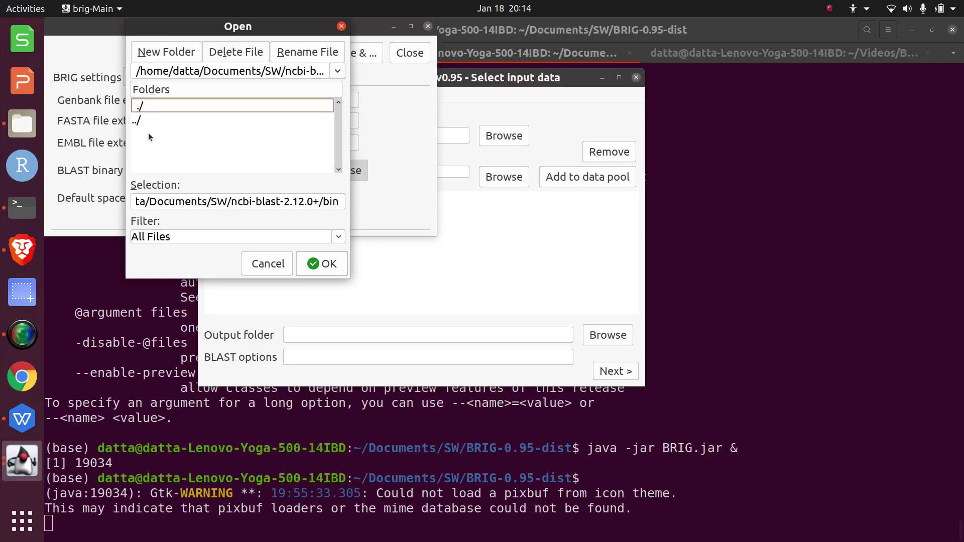
{"action": "left_click", "coordinate": [329, 265]}
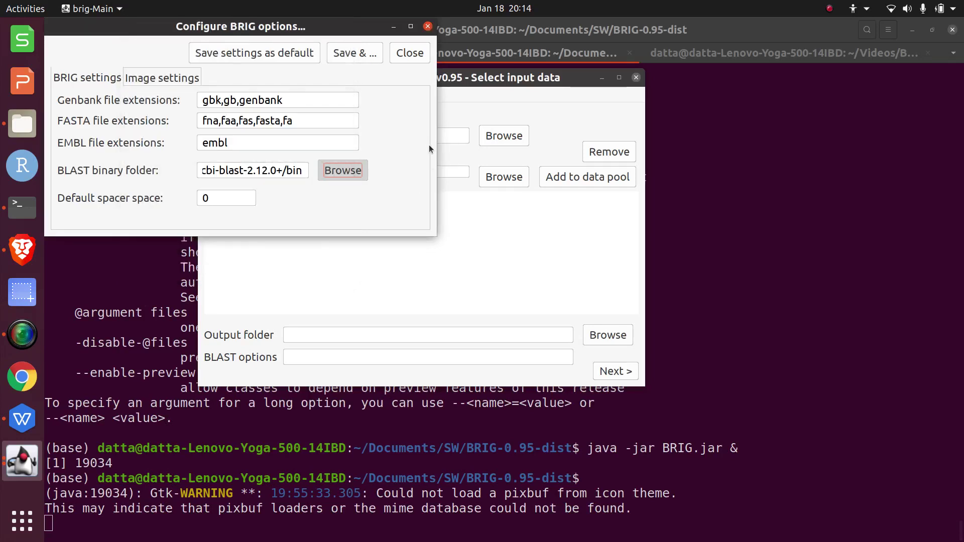
Save the BRIG settings as default and close the options window
{"action": "left_click_drag", "start_coordinate": [435, 233], "coordinate": [731, 362]}
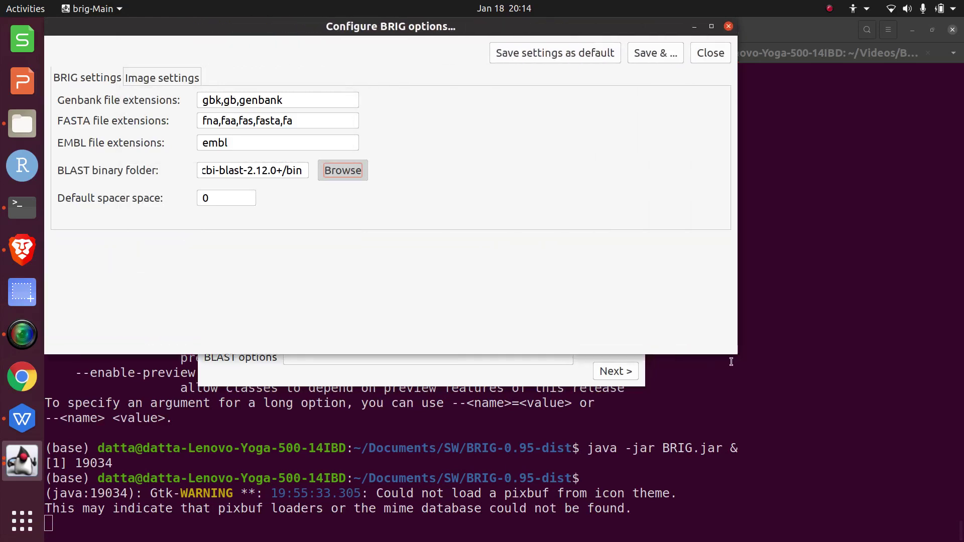
{"action": "left_click", "coordinate": [561, 55]}
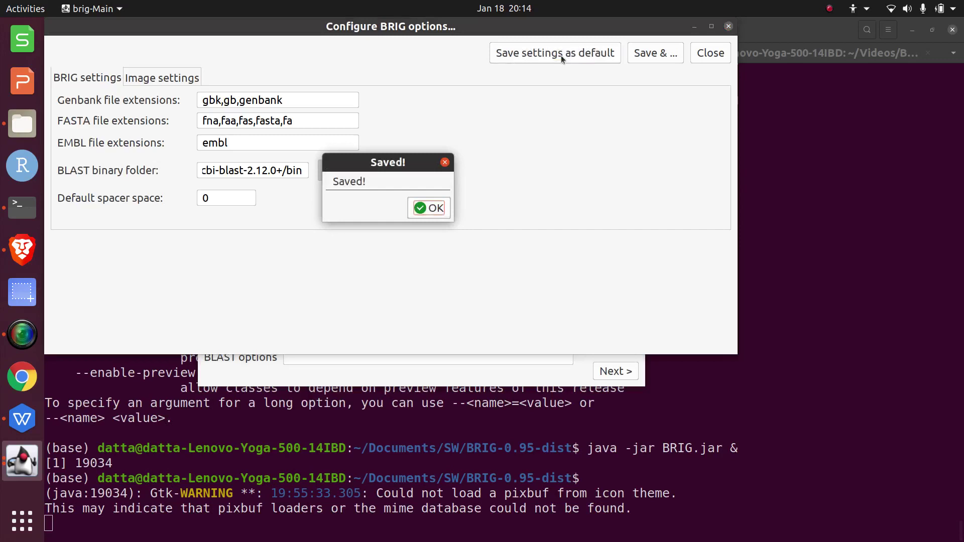
{"action": "left_click", "coordinate": [429, 208]}
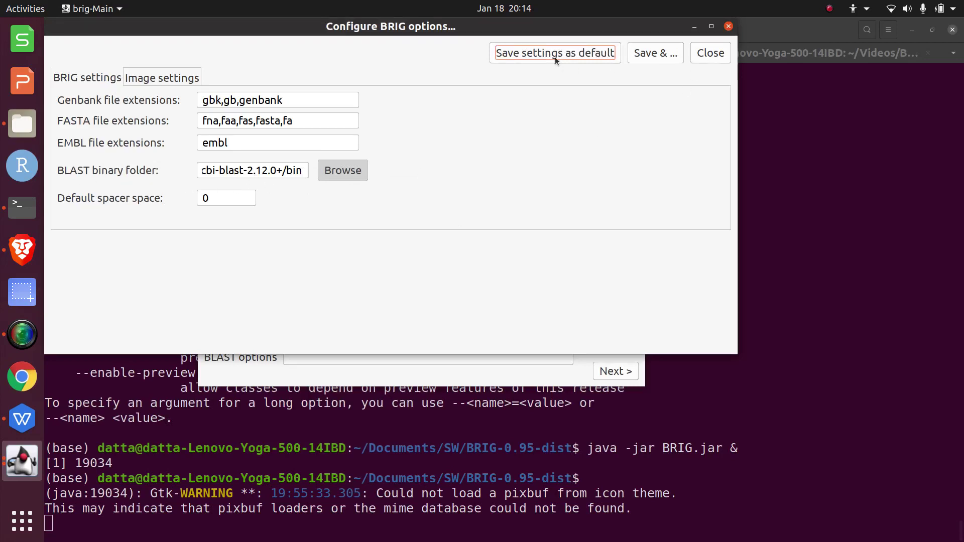
{"action": "left_click", "coordinate": [656, 53]}
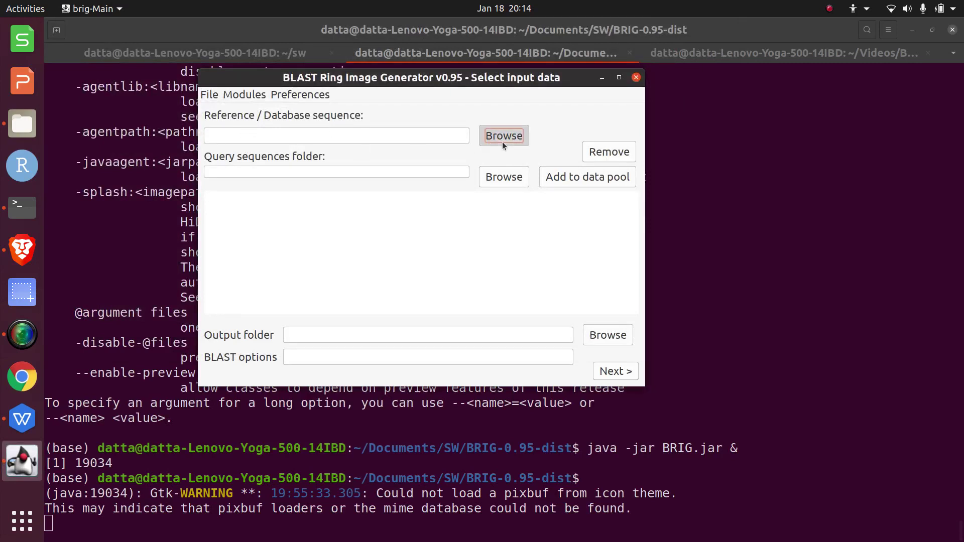
Load Videos/BRIG/genomes/PA_PS1.fasta as the reference sequence
{"action": "left_click", "coordinate": [503, 139]}
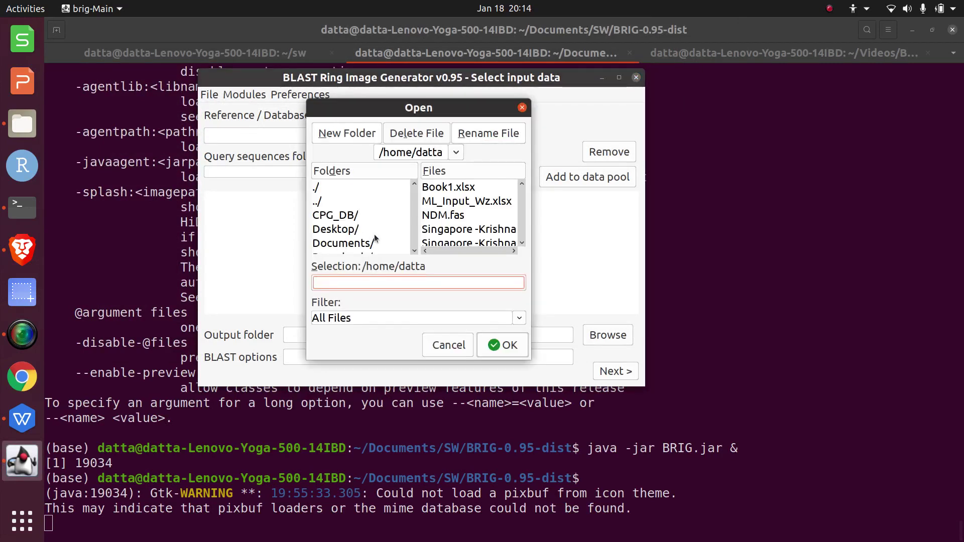
{"action": "scroll", "coordinate": [412, 217], "scroll_direction": "down", "scroll_amount": 5}
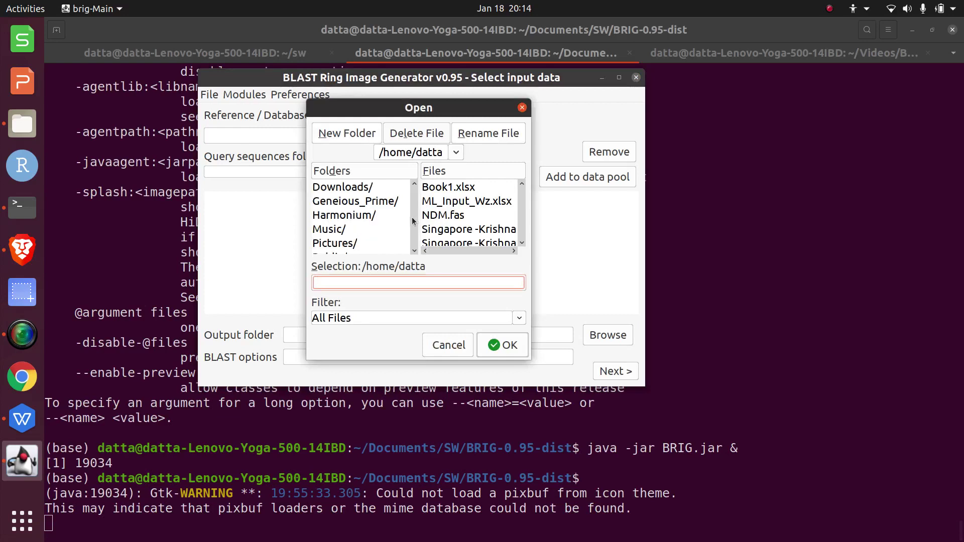
{"action": "scroll", "coordinate": [411, 243], "scroll_direction": "down", "scroll_amount": 3}
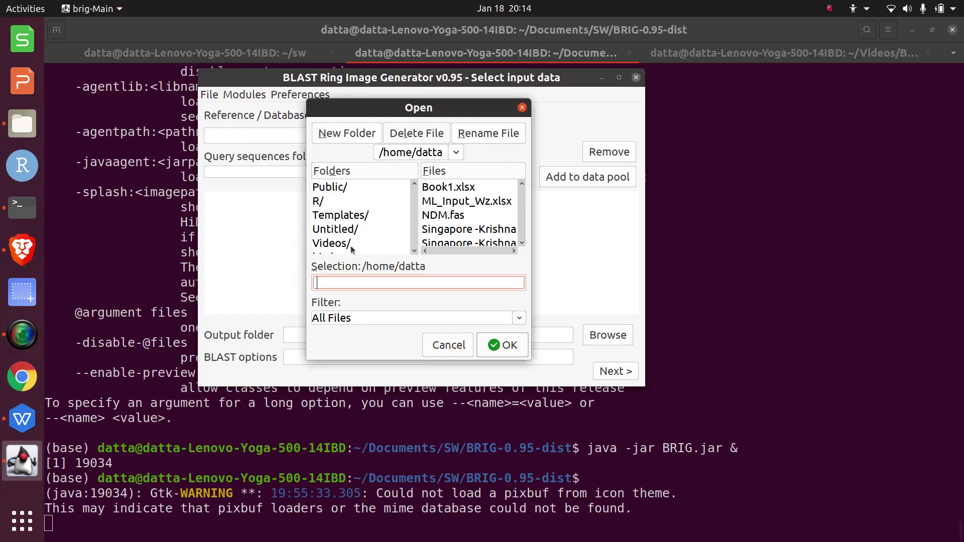
{"action": "double_click", "coordinate": [327, 242]}
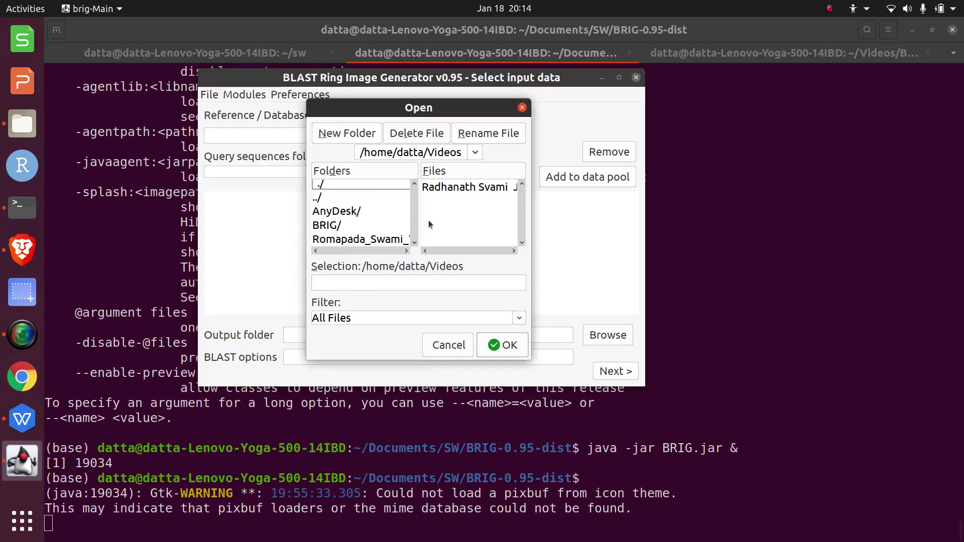
{"action": "double_click", "coordinate": [327, 226]}
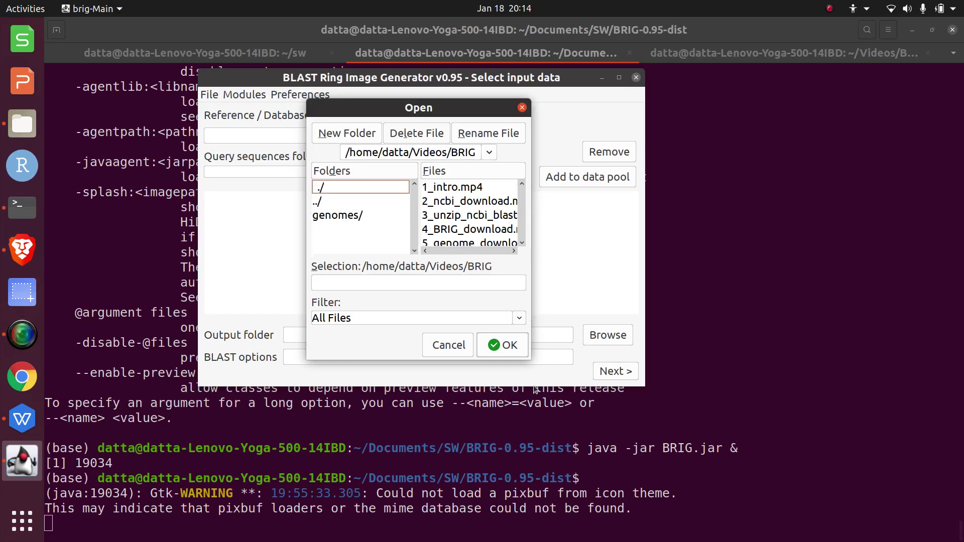
{"action": "left_click_drag", "start_coordinate": [530, 360], "coordinate": [712, 451]}
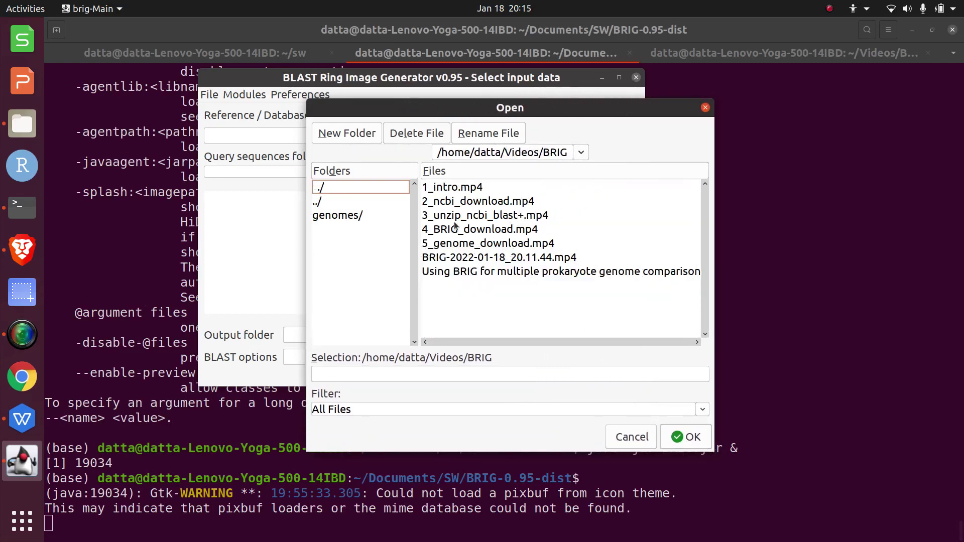
{"action": "double_click", "coordinate": [337, 216]}
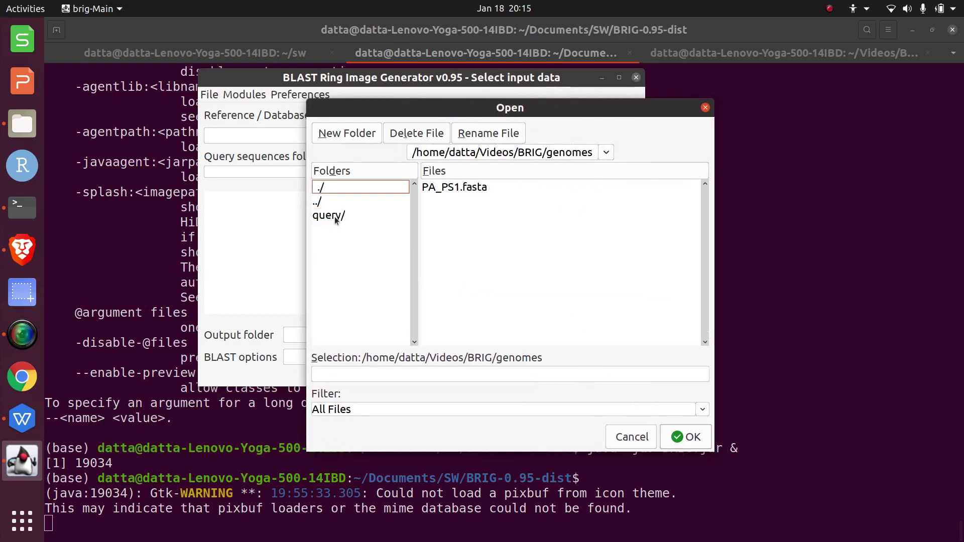
{"action": "left_click", "coordinate": [462, 189]}
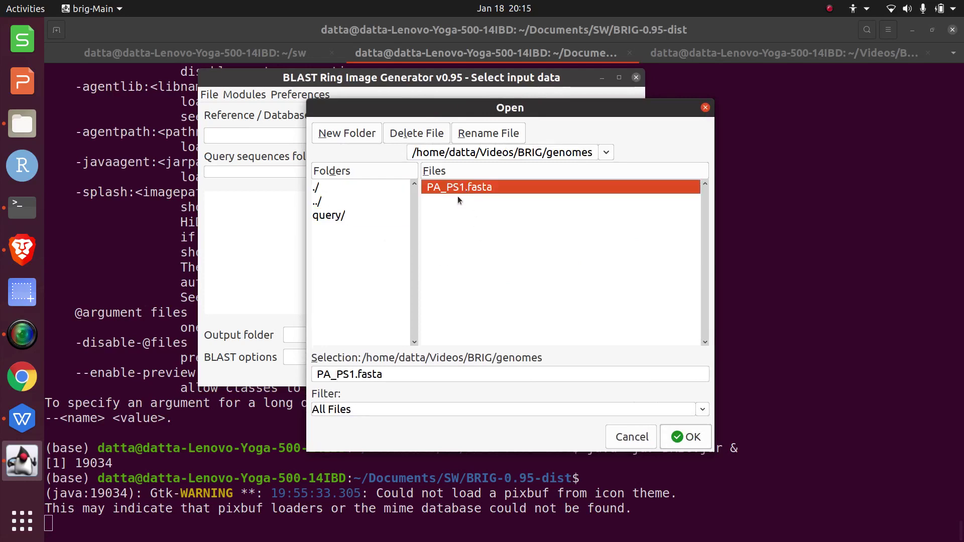
{"action": "left_click", "coordinate": [689, 439]}
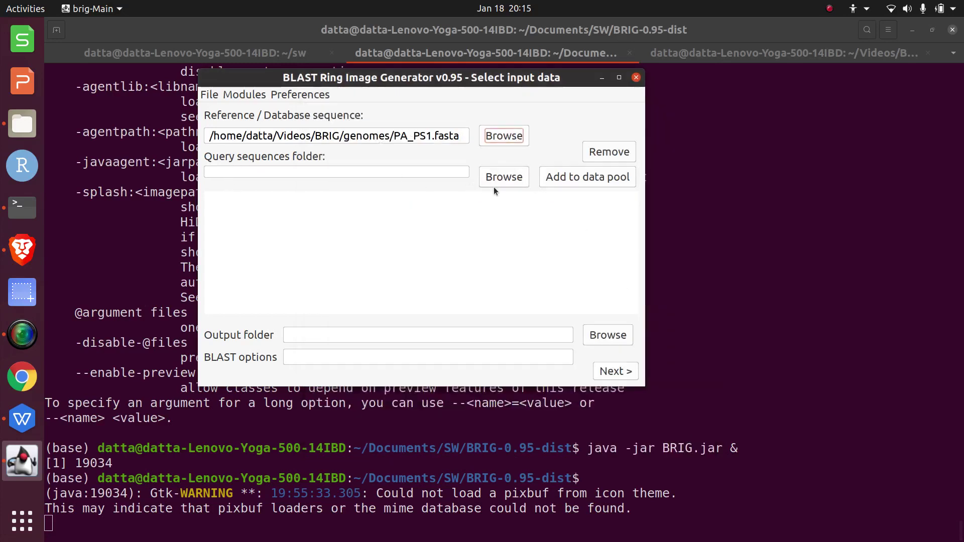
Set Videos/BRIG/genomes/query as the query folder and add its three FASTA files to the data pool
{"action": "left_click", "coordinate": [503, 178]}
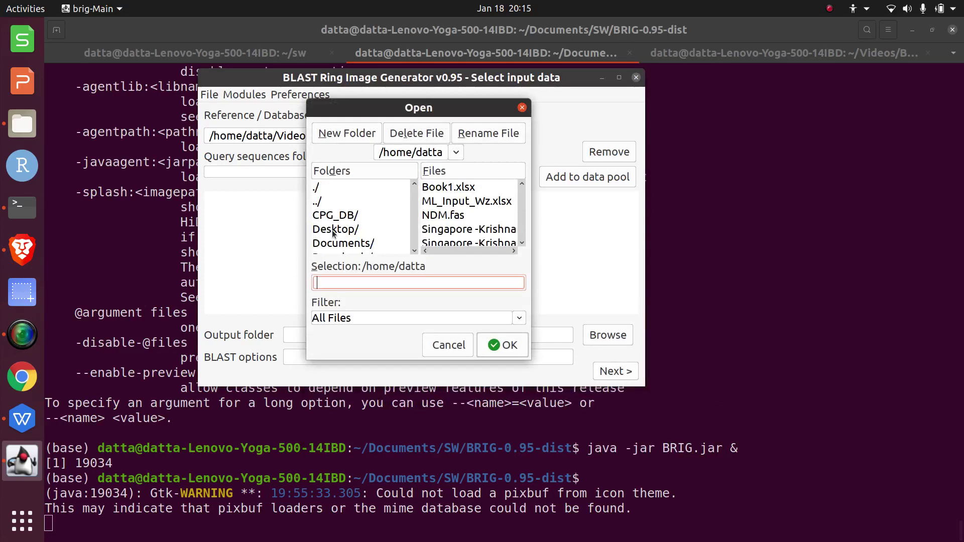
{"action": "double_click", "coordinate": [343, 243]}
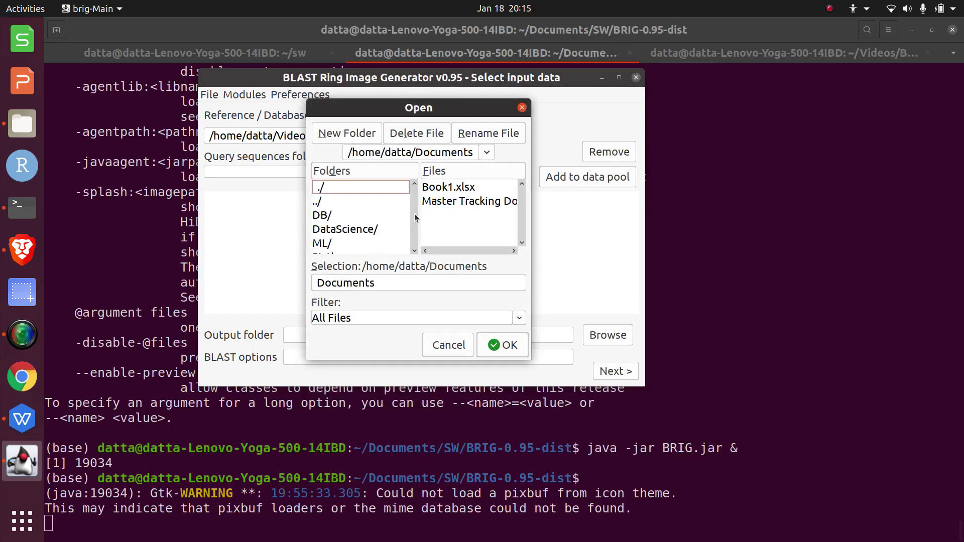
{"action": "scroll", "coordinate": [415, 218], "scroll_direction": "down", "scroll_amount": 3}
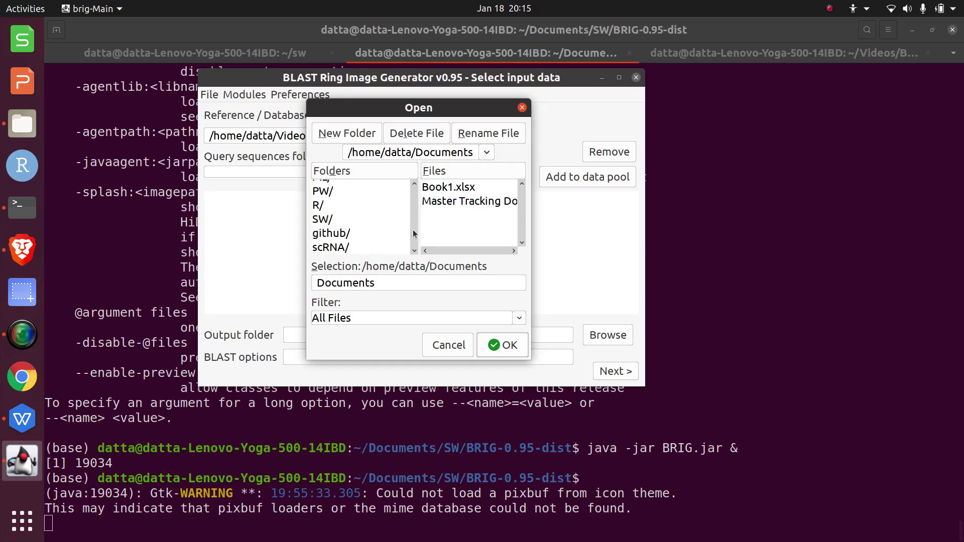
{"action": "left_click", "coordinate": [486, 152]}
{"action": "left_click", "coordinate": [422, 186]}
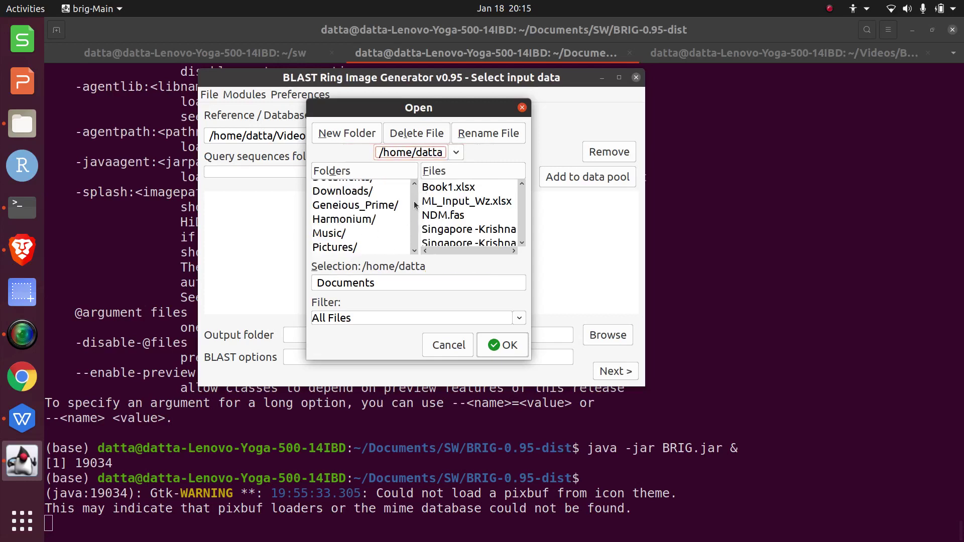
{"action": "scroll", "coordinate": [414, 185], "scroll_direction": "up", "scroll_amount": 3}
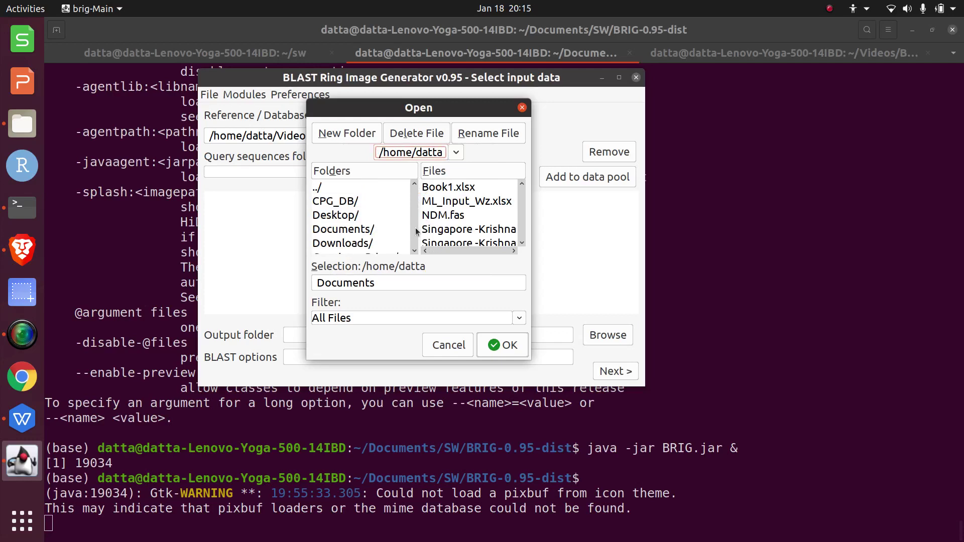
{"action": "scroll", "coordinate": [417, 230], "scroll_direction": "down", "scroll_amount": 5}
{"action": "double_click", "coordinate": [346, 230]}
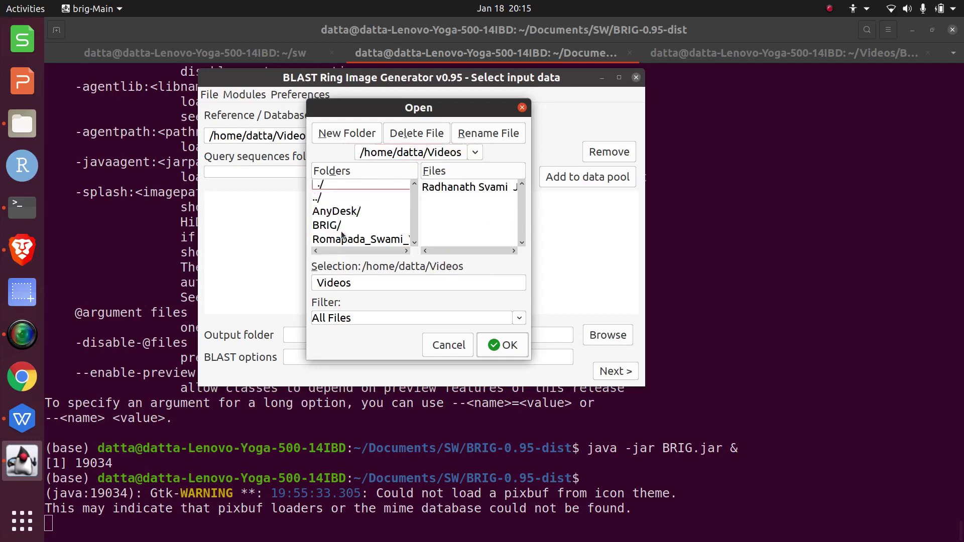
{"action": "double_click", "coordinate": [332, 226]}
{"action": "double_click", "coordinate": [335, 225]}
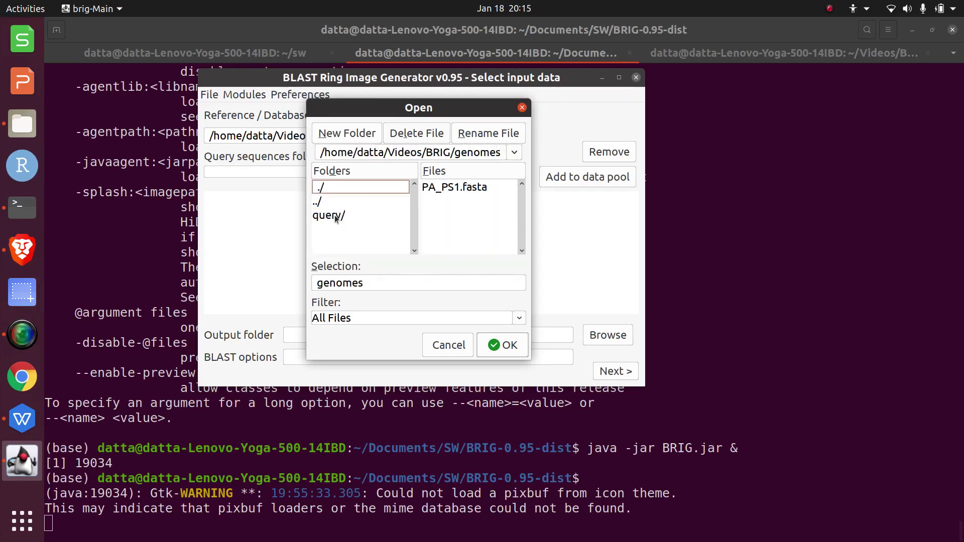
{"action": "left_click", "coordinate": [335, 216]}
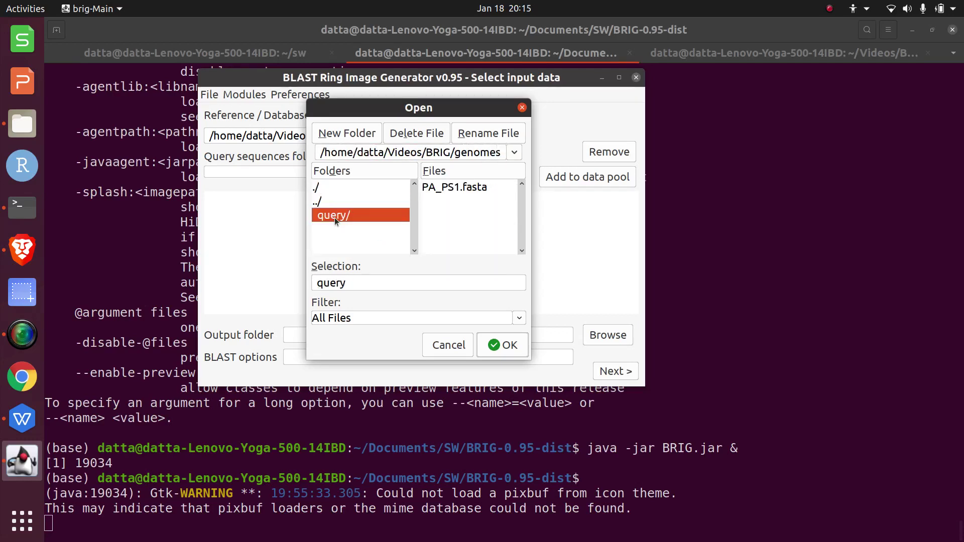
{"action": "left_click", "coordinate": [504, 345]}
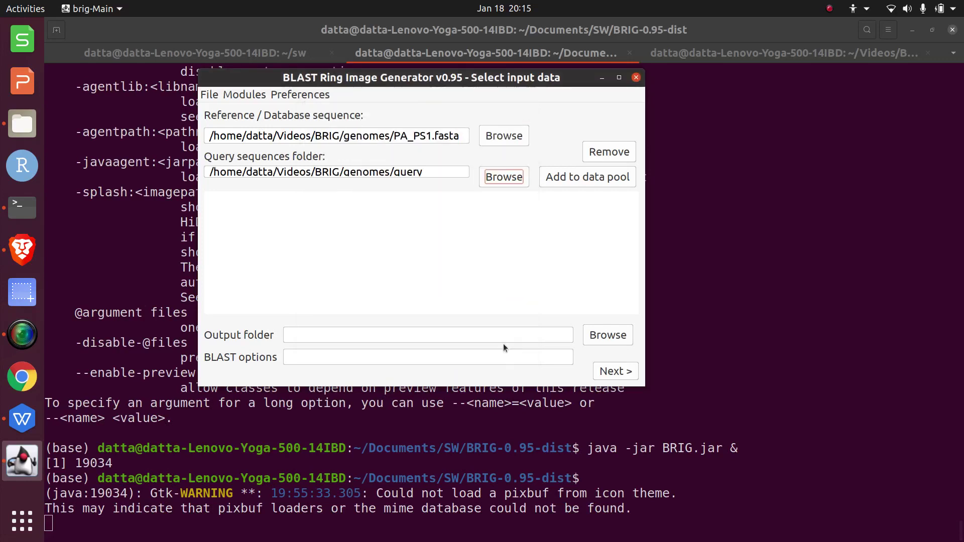
{"action": "left_click", "coordinate": [594, 179]}
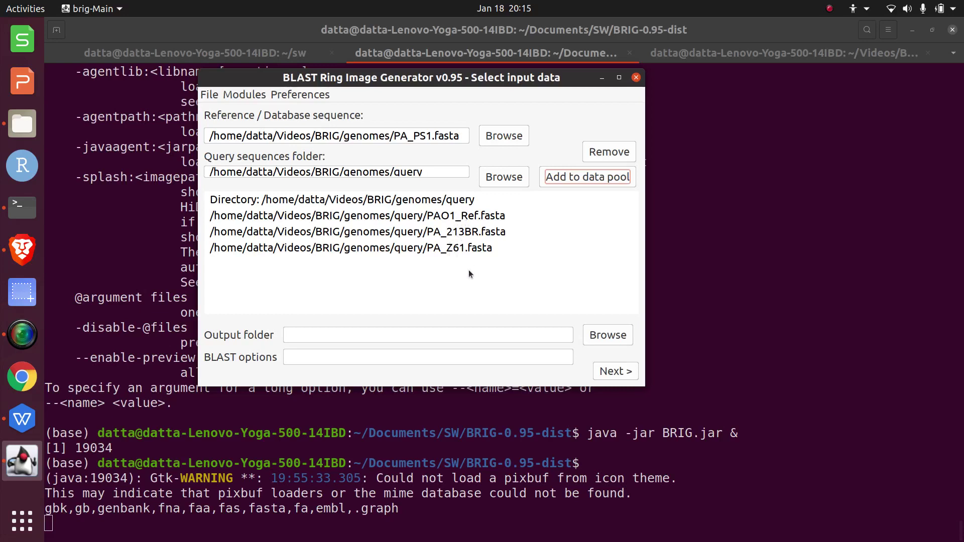
Choose Videos/BRIG/genomes as the output folder
{"action": "left_click", "coordinate": [607, 335]}
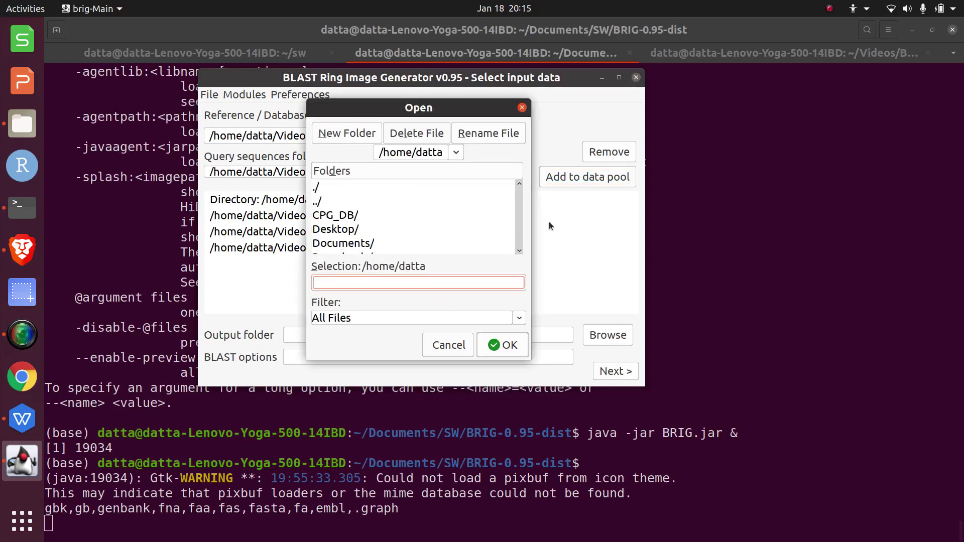
{"action": "scroll", "coordinate": [520, 219], "scroll_direction": "down", "scroll_amount": 3}
{"action": "left_click", "coordinate": [341, 246]}
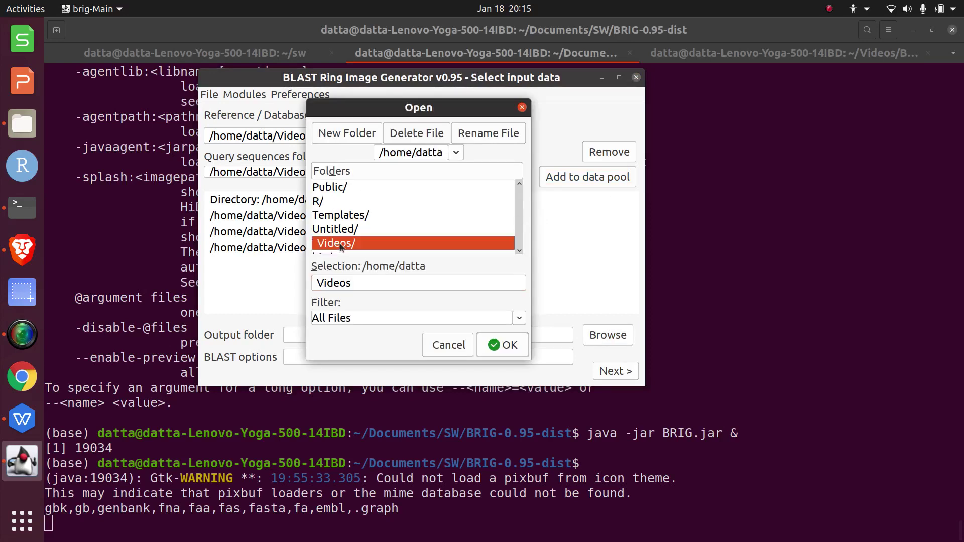
{"action": "double_click", "coordinate": [341, 246]}
{"action": "double_click", "coordinate": [325, 230]}
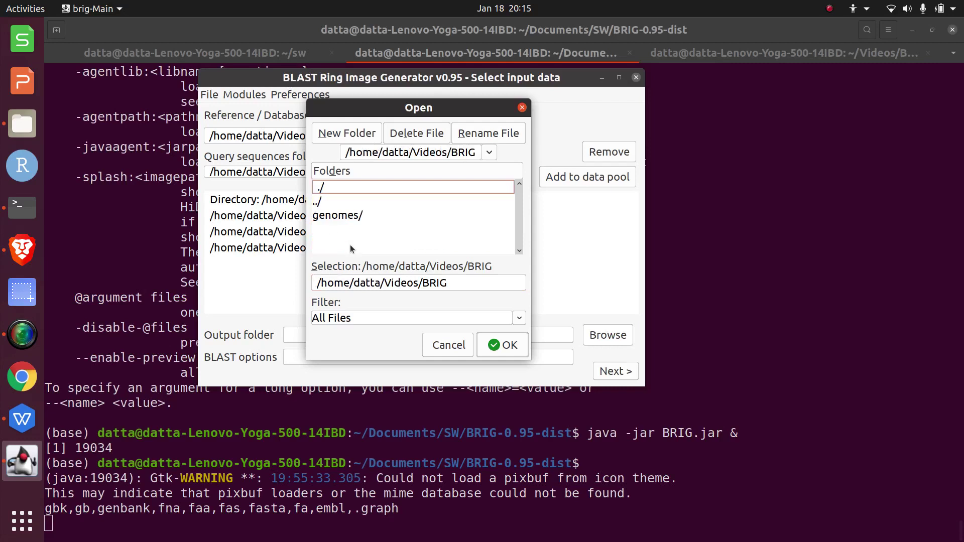
{"action": "double_click", "coordinate": [343, 216]}
{"action": "left_click", "coordinate": [343, 216]}
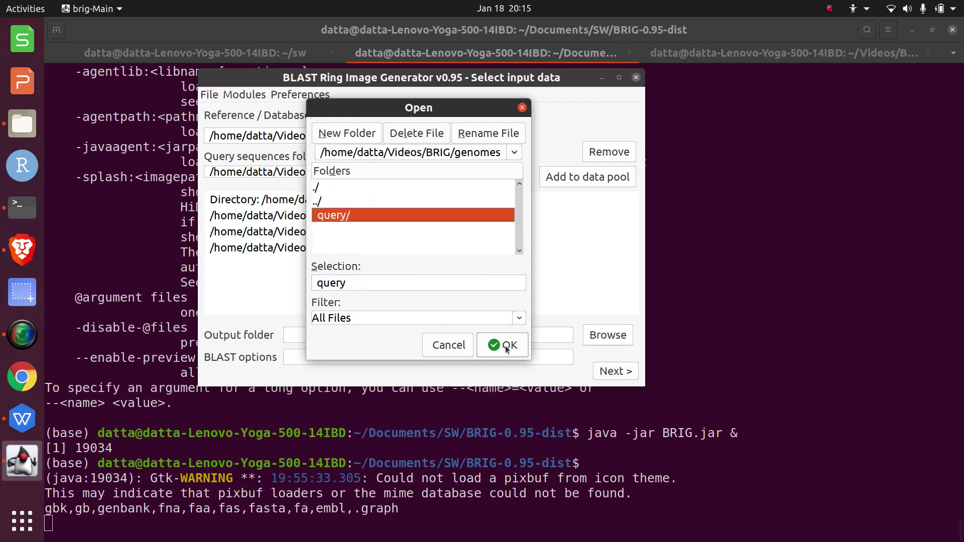
{"action": "left_click", "coordinate": [328, 201]}
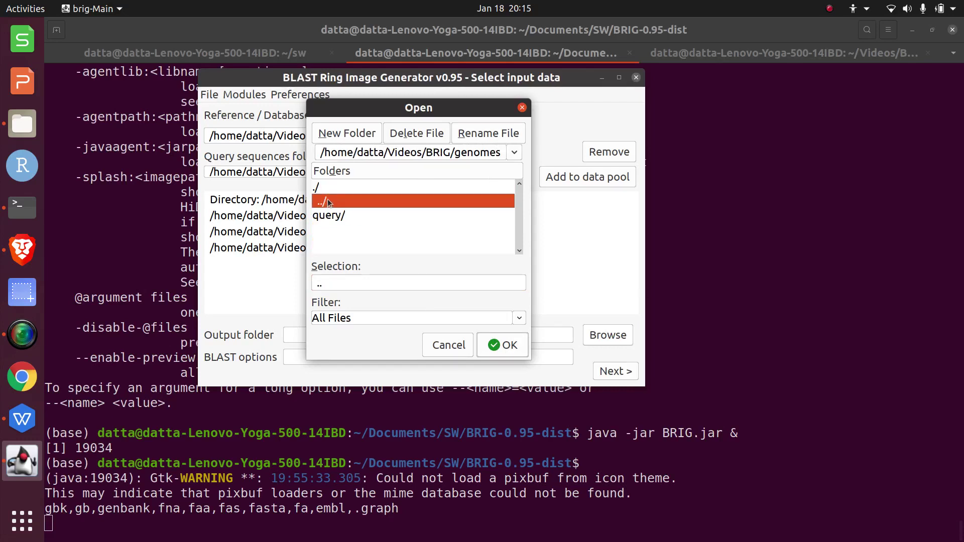
{"action": "double_click", "coordinate": [350, 201]}
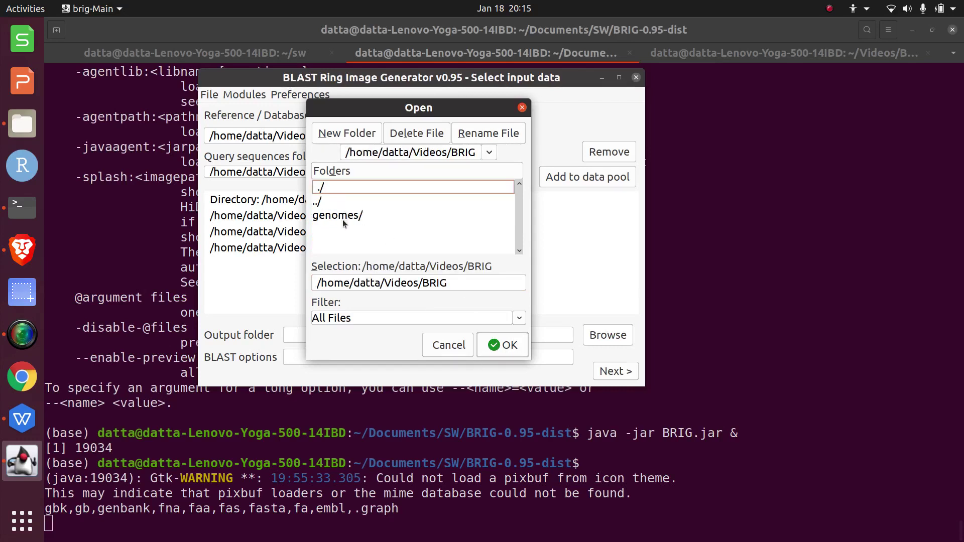
{"action": "double_click", "coordinate": [344, 217]}
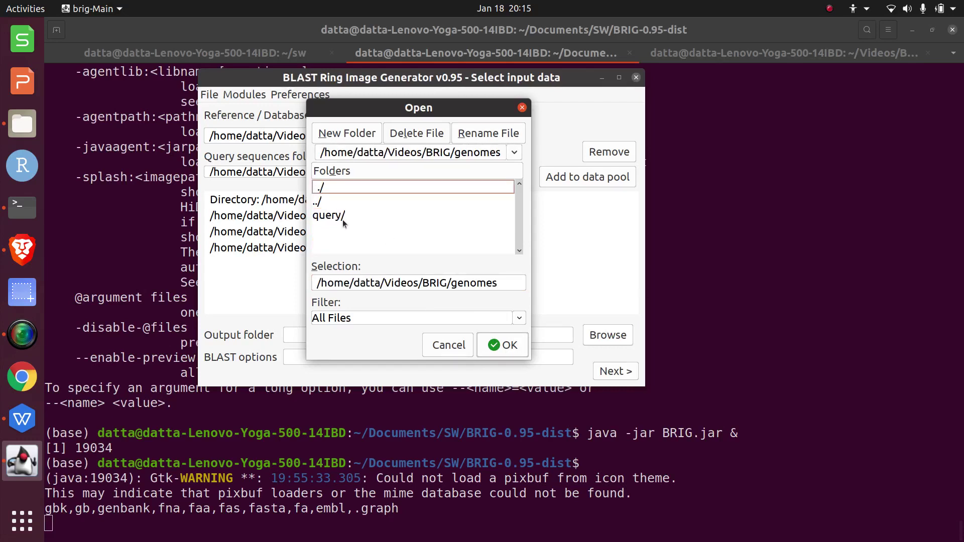
{"action": "left_click", "coordinate": [502, 346]}
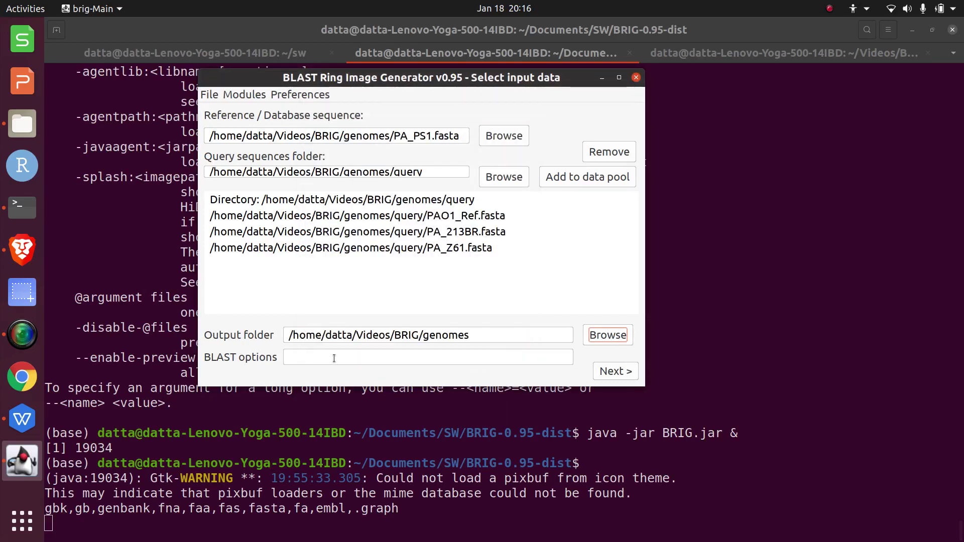
{"action": "left_click", "coordinate": [291, 357]}
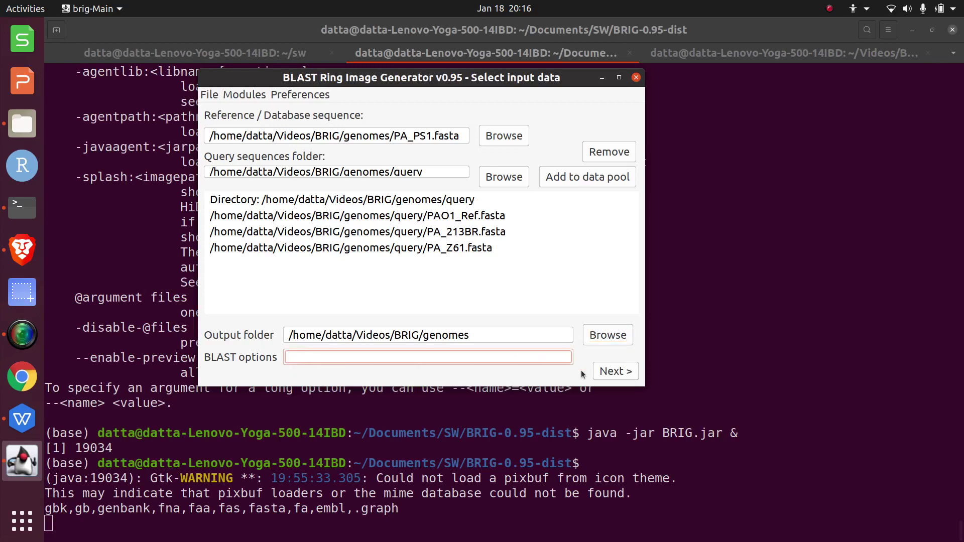
Go to the ring customisation step and insert rings until four exist
{"action": "left_click", "coordinate": [615, 371]}
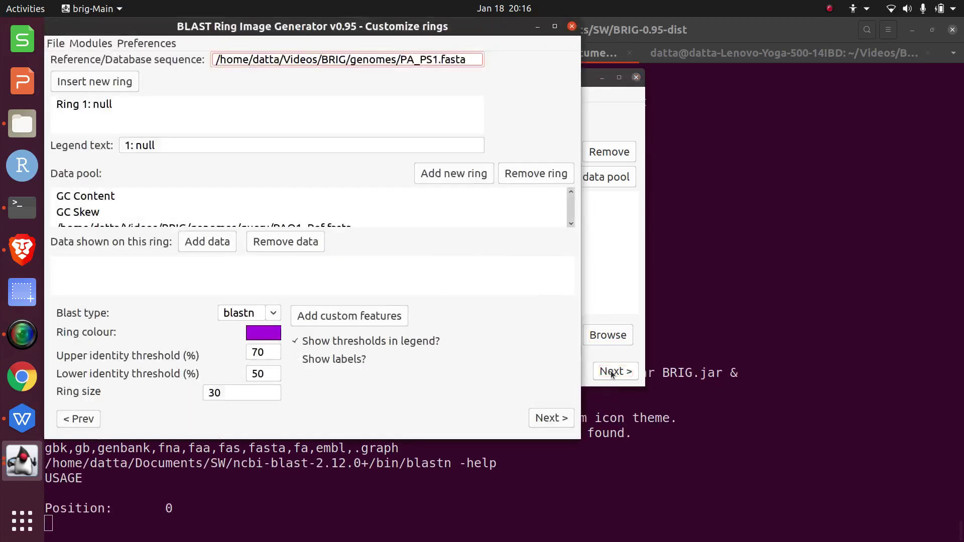
{"action": "left_click_drag", "start_coordinate": [355, 28], "coordinate": [549, 60]}
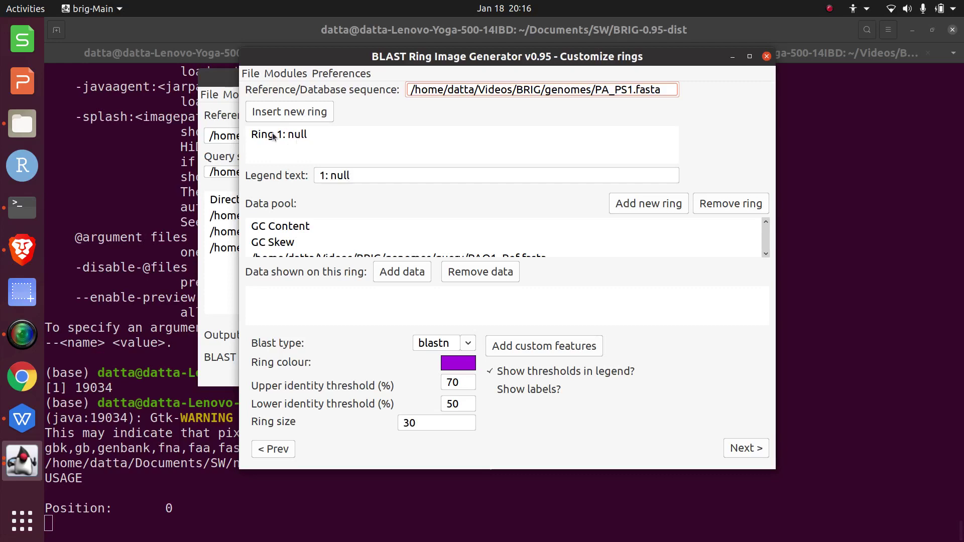
{"action": "left_click", "coordinate": [312, 112]}
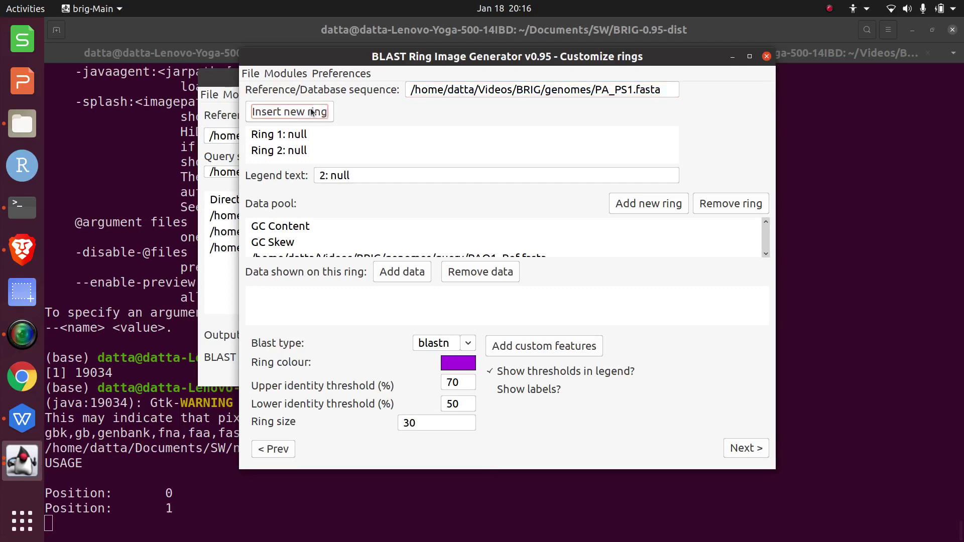
{"action": "left_click", "coordinate": [311, 112]}
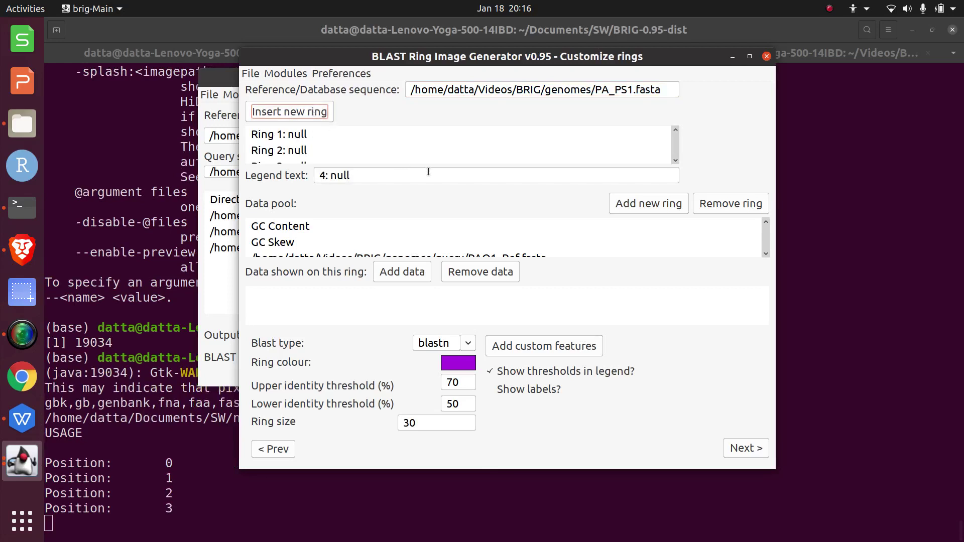
Clear the placeholder legend text and label Ring 2 PAO1
{"action": "left_click", "coordinate": [296, 138]}
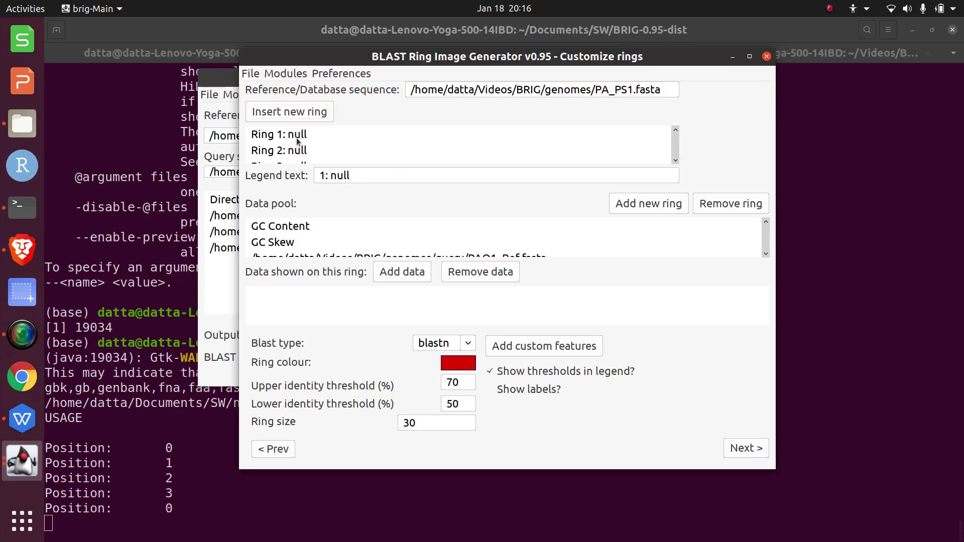
{"action": "left_click", "coordinate": [362, 175]}
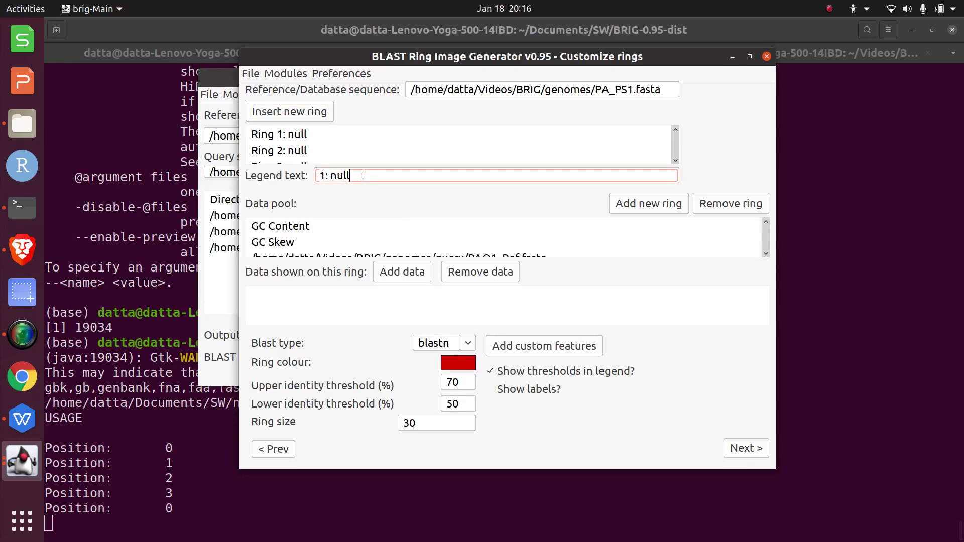
{"action": "key", "text": "BackSpace"}
{"action": "key", "text": "BackSpace"}
{"action": "key", "text": "BackSpace"}
{"action": "type", "text": "PA_"}
{"action": "key", "text": "BackSpace"}
{"action": "key", "text": "BackSpace"}
{"action": "key", "text": "BackSpace"}
{"action": "type", "text": "PS1"}
{"action": "scroll", "coordinate": [765, 255], "scroll_direction": "down", "scroll_amount": 2}
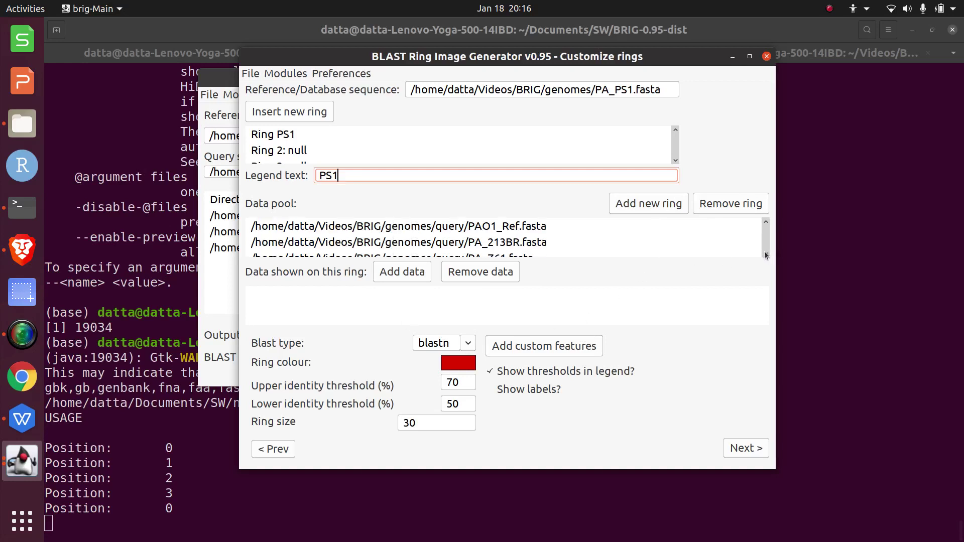
{"action": "scroll", "coordinate": [765, 254], "scroll_direction": "down", "scroll_amount": 1}
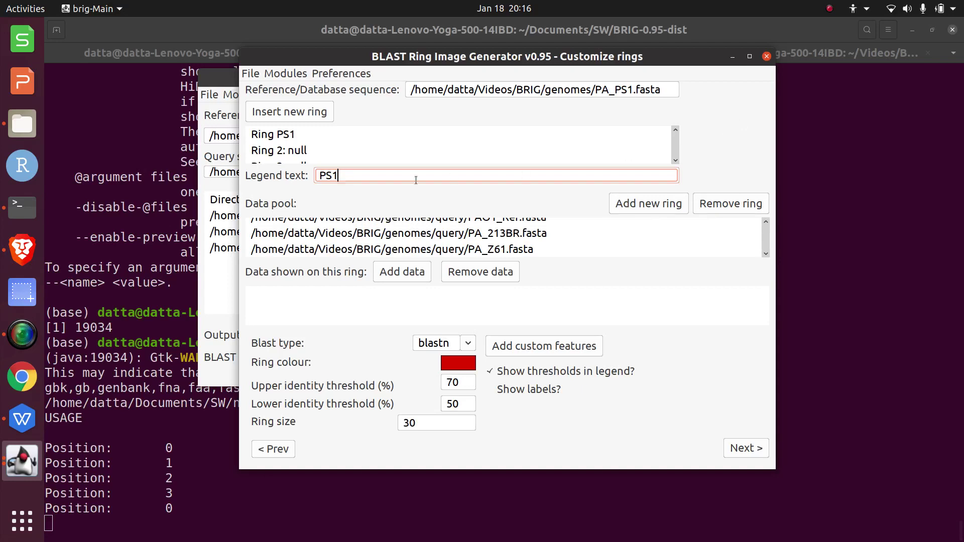
{"action": "left_click", "coordinate": [302, 154]}
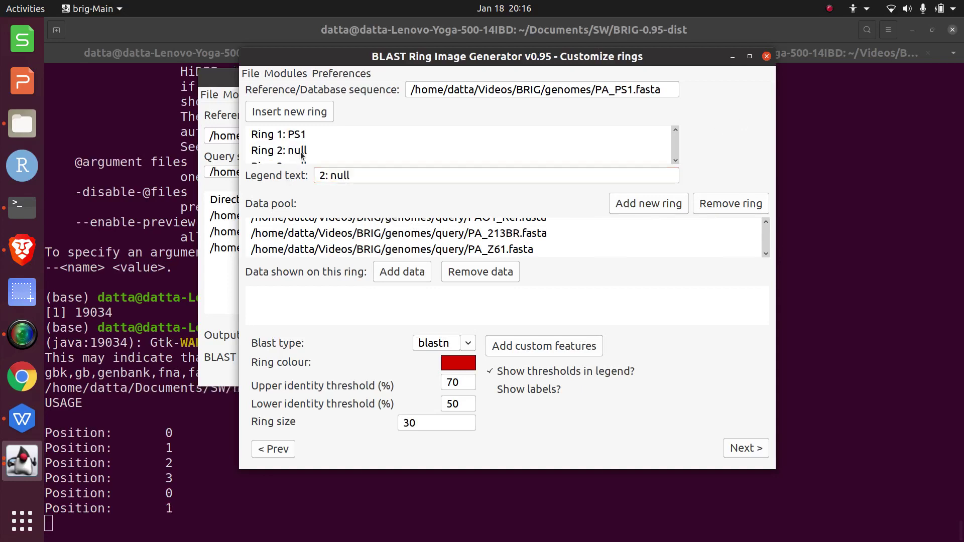
{"action": "left_click", "coordinate": [369, 175]}
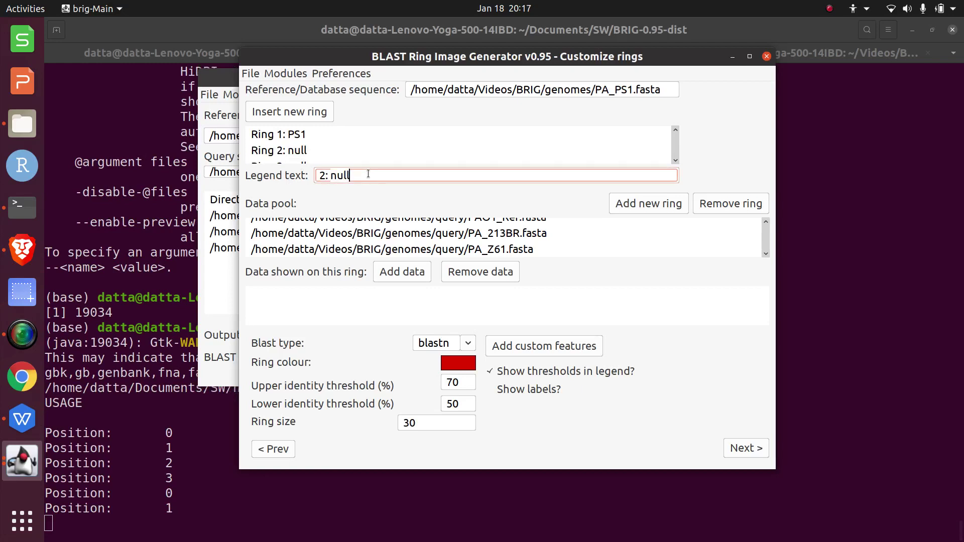
{"action": "key", "text": "Left"}
{"action": "key", "text": "Left"}
{"action": "key", "text": "Left"}
{"action": "key", "text": "End"}
{"action": "key", "text": "BackSpace"}
{"action": "key", "text": "BackSpace"}
{"action": "key", "text": "BackSpace"}
{"action": "key", "text": "BackSpace"}
{"action": "type", "text": "PAO"}
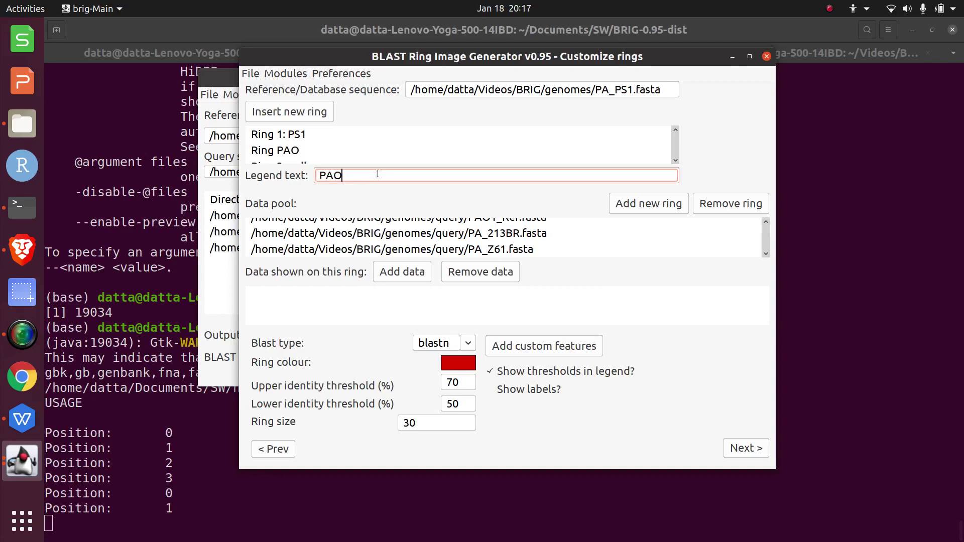
{"action": "type", "text": "1"}
{"action": "scroll", "coordinate": [671, 164], "scroll_direction": "down", "scroll_amount": 2}
Label Ring 3 Z61 and Ring 4 213BR, then reselect Ring 2
{"action": "left_click", "coordinate": [278, 139]}
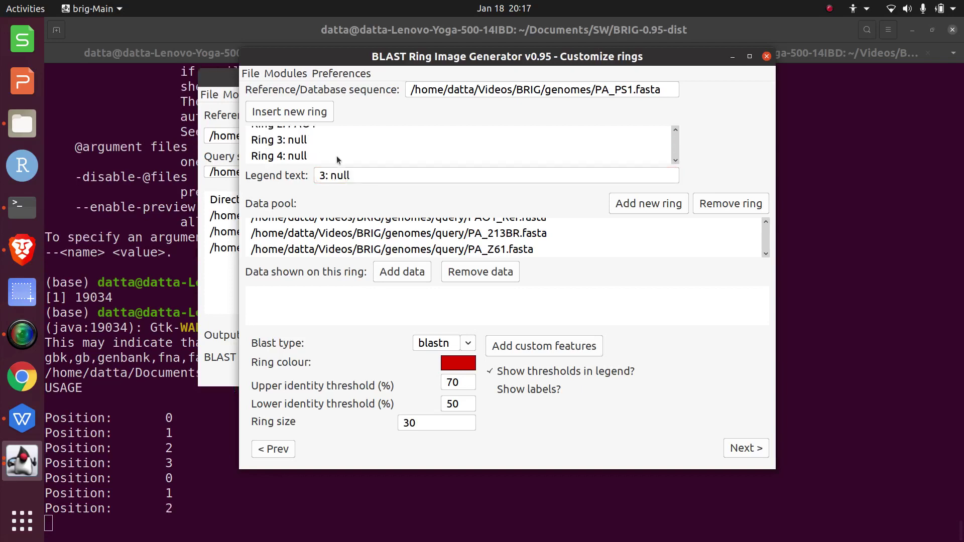
{"action": "left_click", "coordinate": [361, 176]}
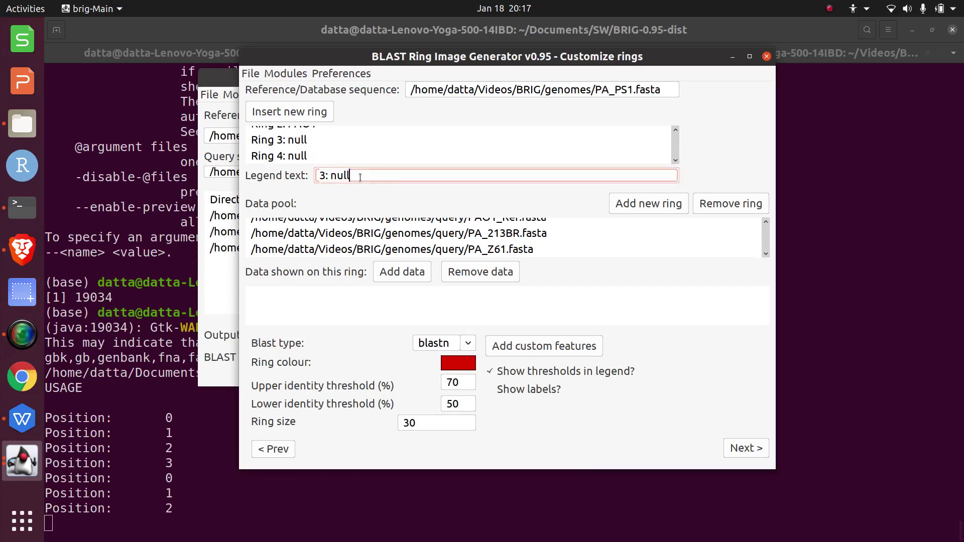
{"action": "key", "text": "BackSpace"}
{"action": "key", "text": "BackSpace"}
{"action": "key", "text": "BackSpace"}
{"action": "type", "text": "Z"}
{"action": "type", "text": "61"}
{"action": "left_click", "coordinate": [293, 156]}
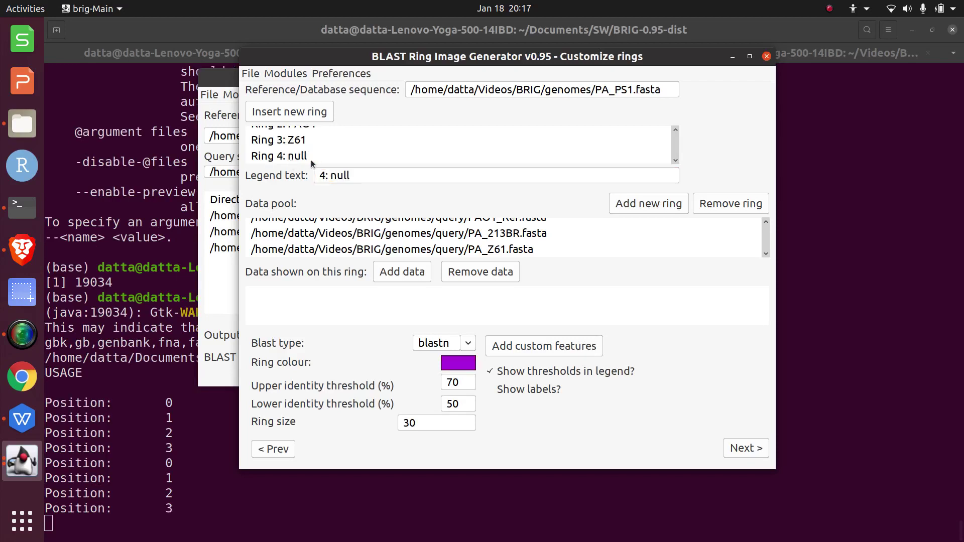
{"action": "left_click", "coordinate": [355, 175]}
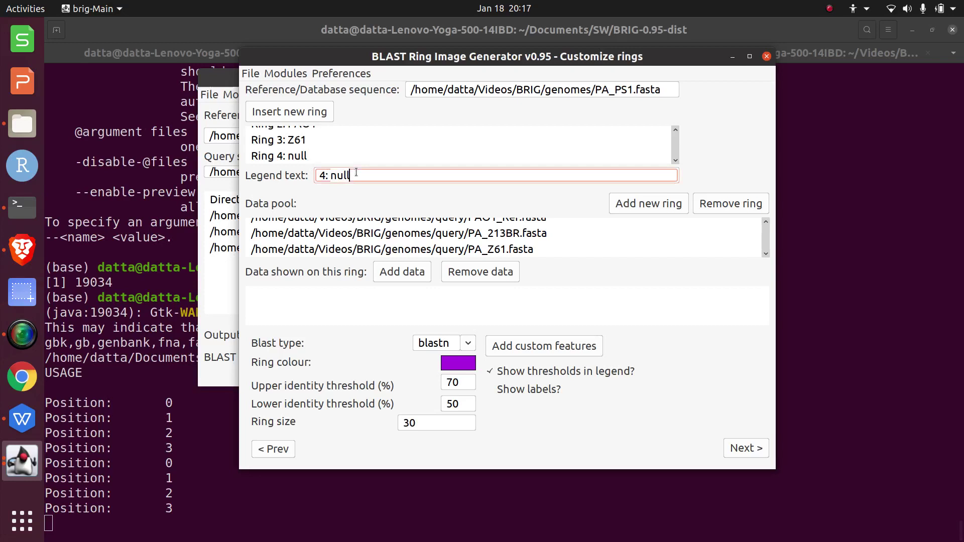
{"action": "key", "text": "BackSpace"}
{"action": "key", "text": "BackSpace"}
{"action": "key", "text": "BackSpace"}
{"action": "key", "text": "BackSpace"}
{"action": "key", "text": "BackSpace"}
{"action": "type", "text": "213"}
{"action": "type", "text": "BR"}
{"action": "left_click", "coordinate": [301, 140]}
{"action": "left_click", "coordinate": [301, 125]}
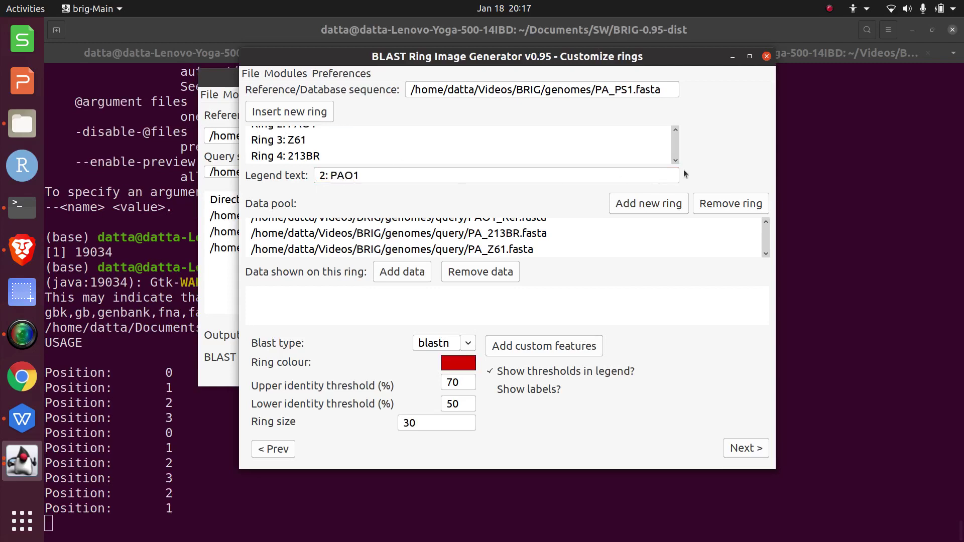
{"action": "left_click", "coordinate": [675, 131]}
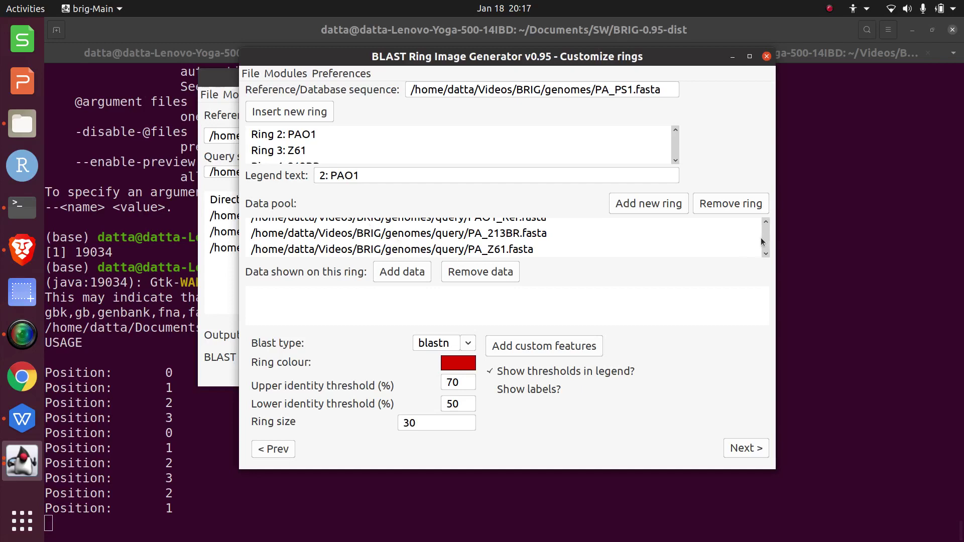
Assign PAO1_Ref.fasta from the data pool to the PAO1 ring
{"action": "left_click", "coordinate": [766, 224]}
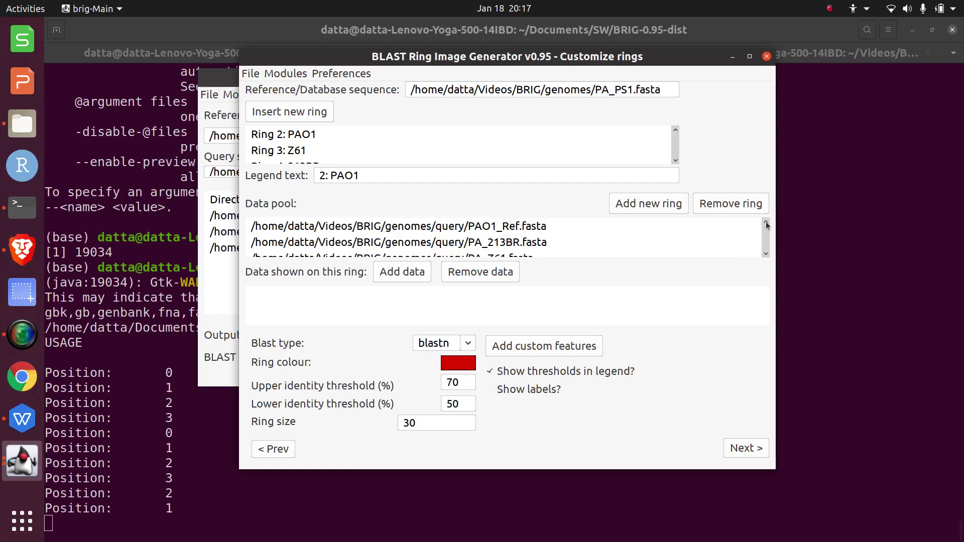
{"action": "left_click", "coordinate": [308, 137]}
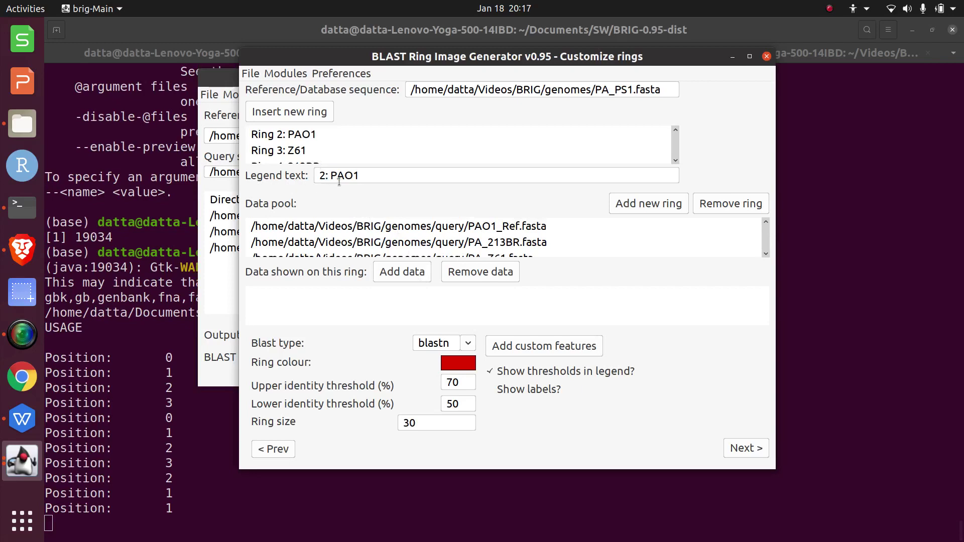
{"action": "left_click", "coordinate": [526, 227]}
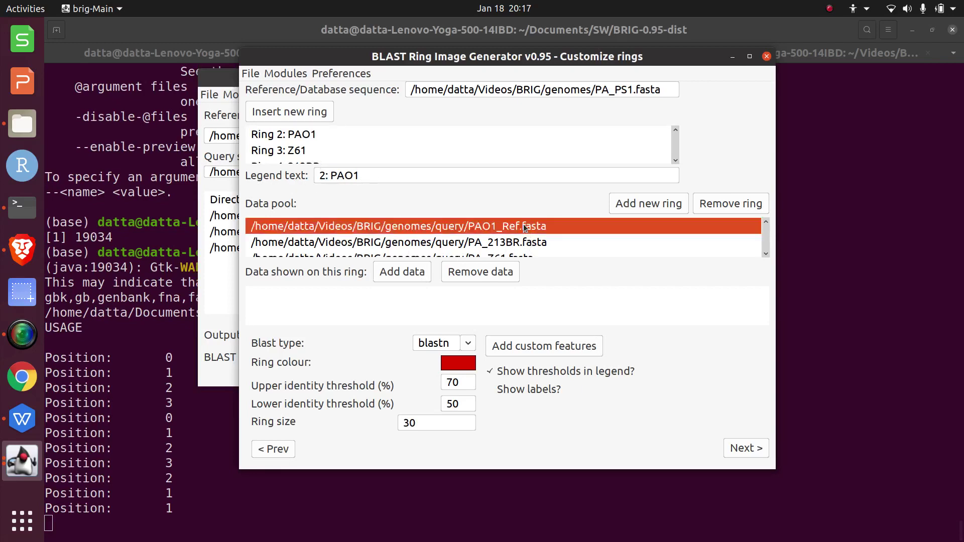
{"action": "left_click", "coordinate": [402, 272]}
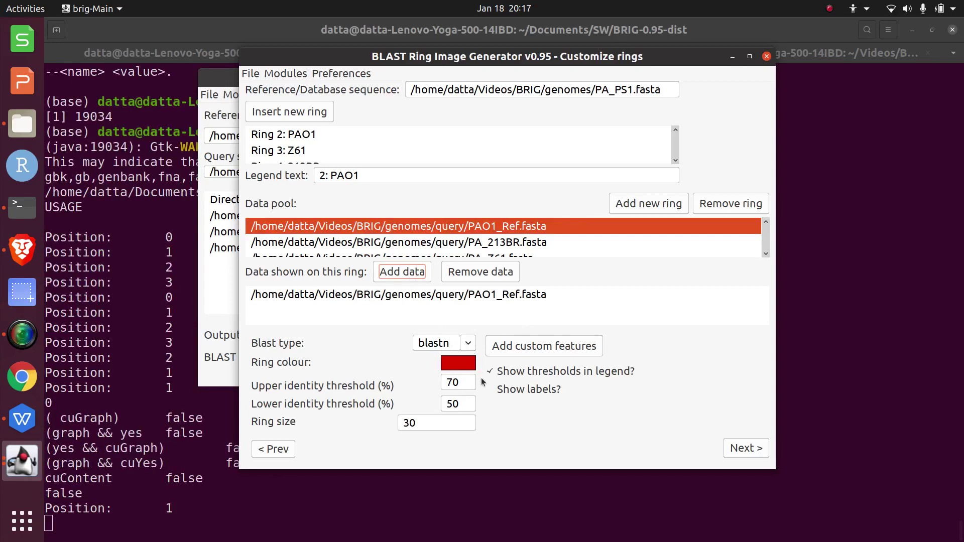
Add PA_Z61.fasta to the Z61 ring and change its colour to yellow
{"action": "left_click", "coordinate": [294, 150]}
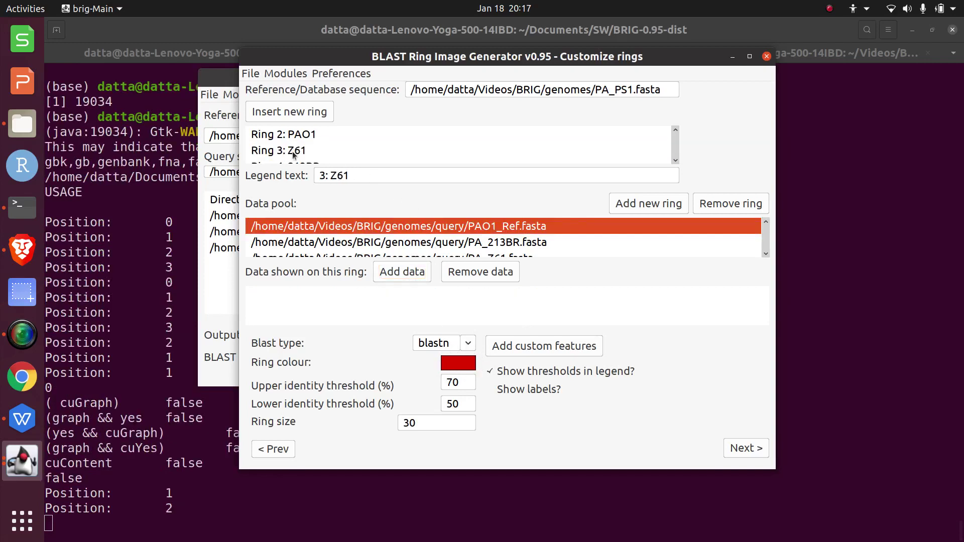
{"action": "left_click", "coordinate": [765, 257]}
{"action": "left_click", "coordinate": [507, 249]}
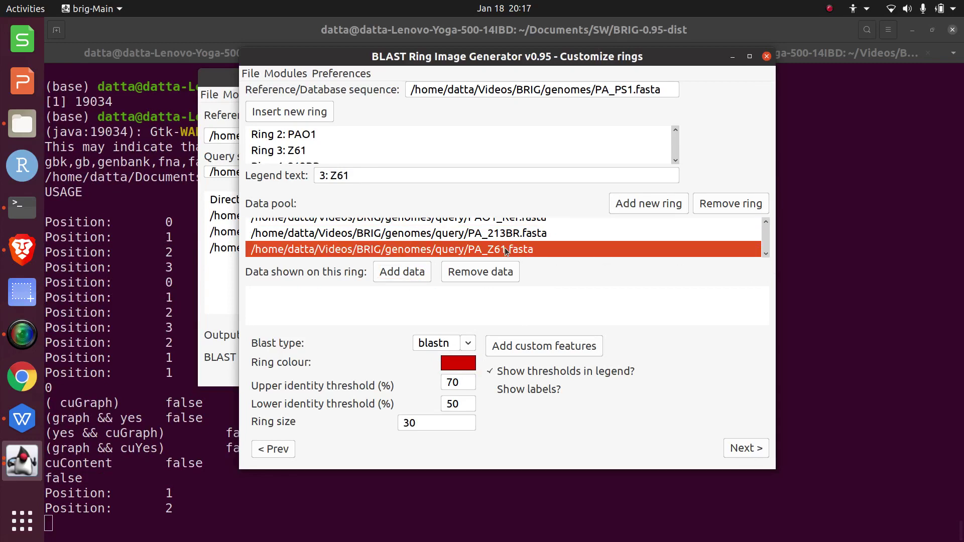
{"action": "left_click", "coordinate": [398, 277]}
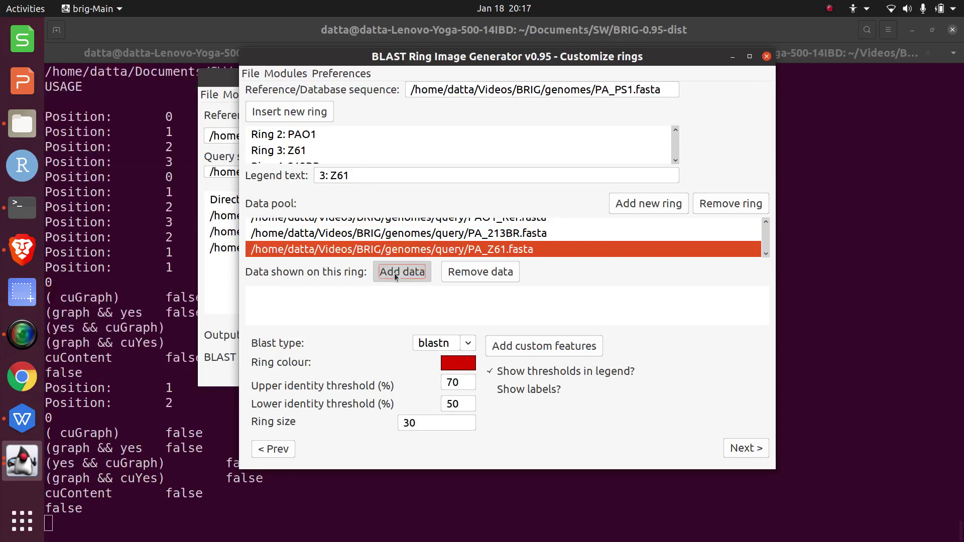
{"action": "left_click", "coordinate": [464, 367]}
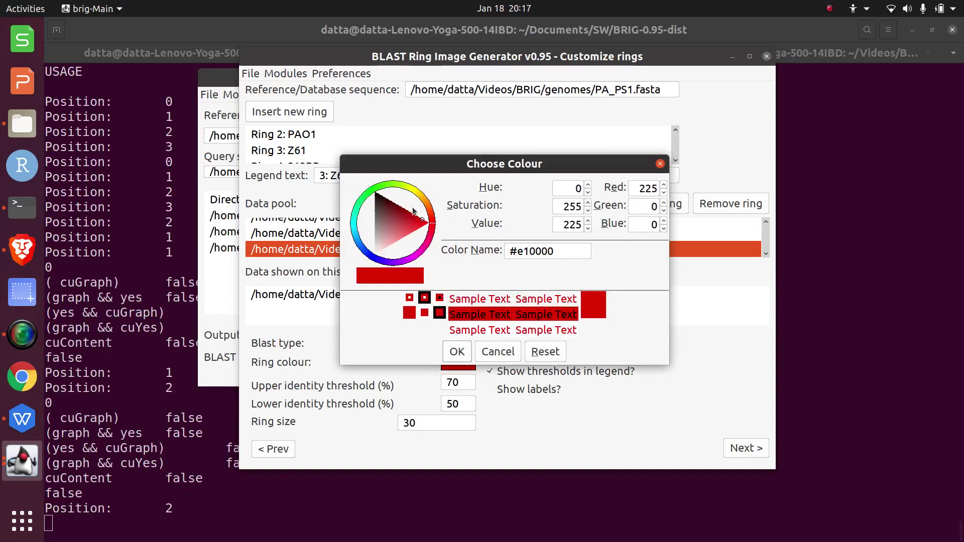
{"action": "left_click", "coordinate": [417, 195]}
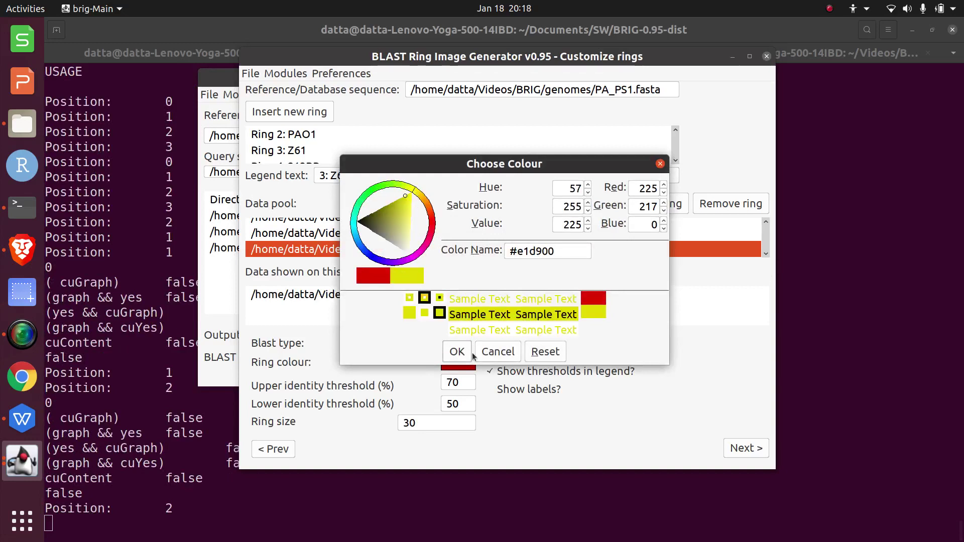
{"action": "left_click", "coordinate": [457, 352]}
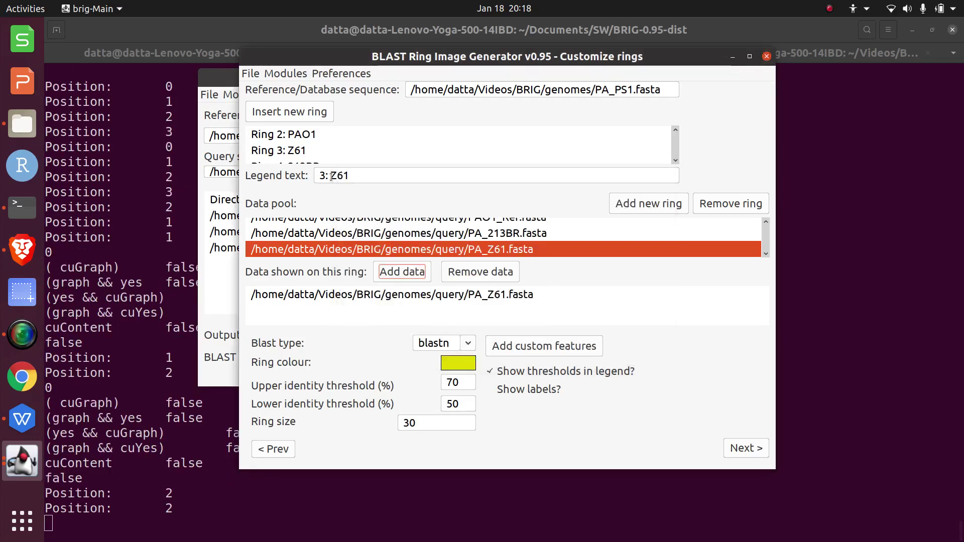
Add PA_213BR.fasta to ring 4 (213BR)
{"action": "left_click", "coordinate": [319, 162]}
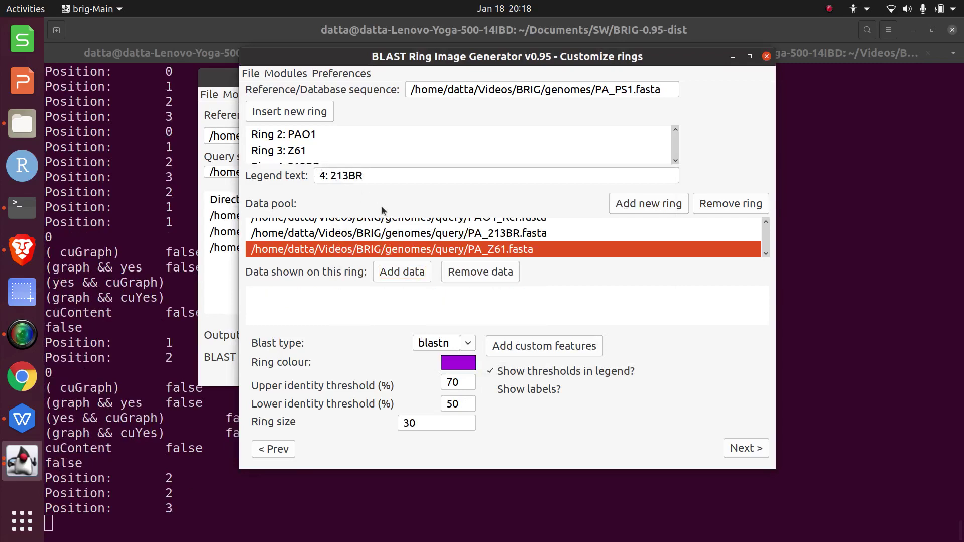
{"action": "left_click", "coordinate": [533, 234]}
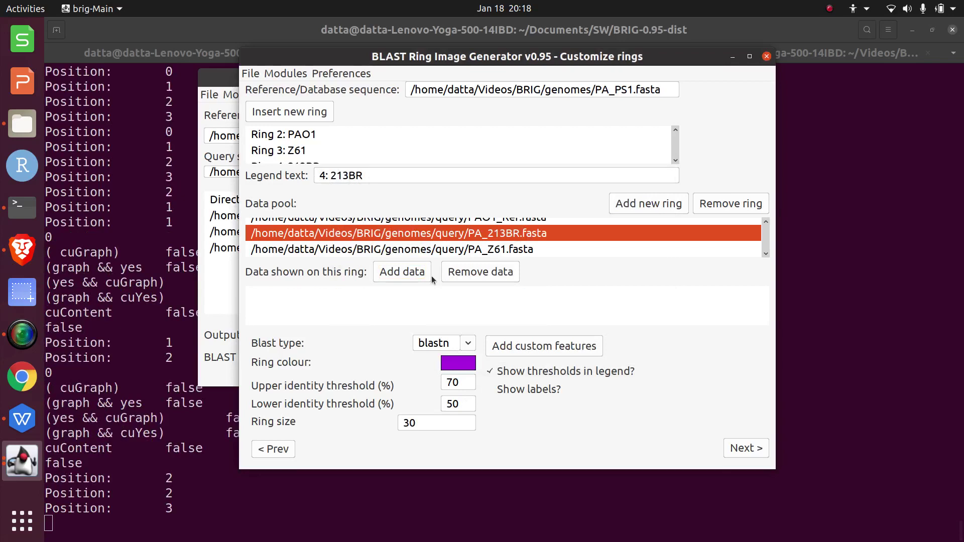
{"action": "left_click", "coordinate": [401, 272]}
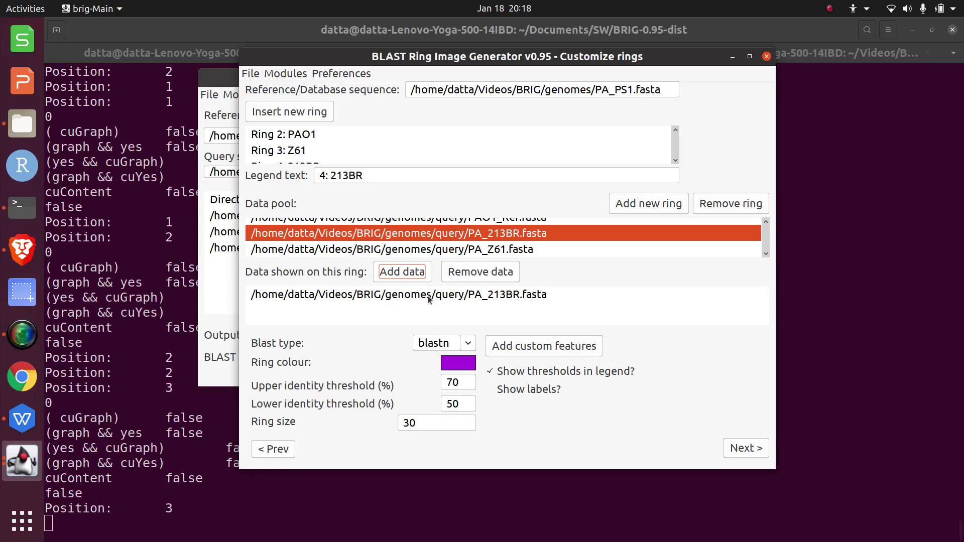
Go to the confirmation step, centre its window, then return to the browser's PS1 record
{"action": "left_click", "coordinate": [744, 448]}
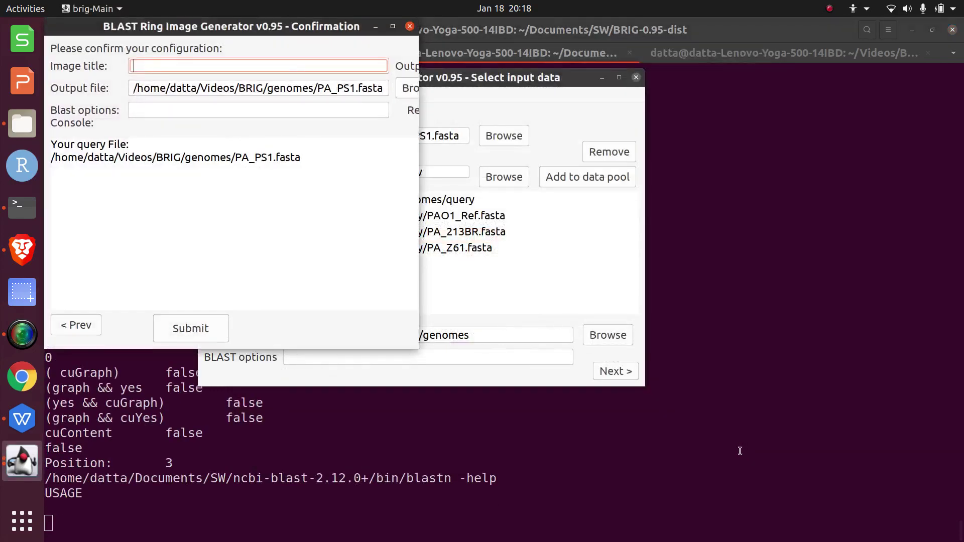
{"action": "left_click_drag", "start_coordinate": [171, 32], "coordinate": [364, 77]}
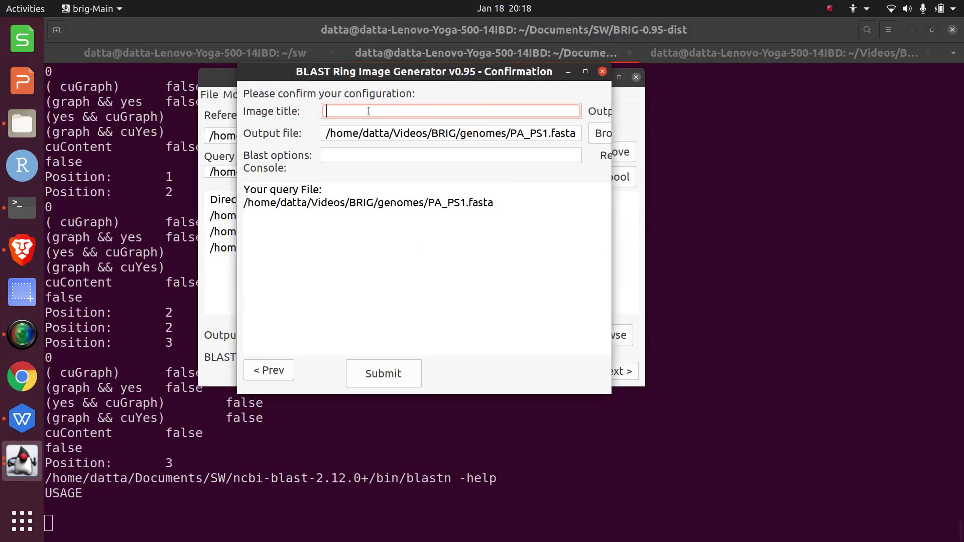
{"action": "type", "text": "PS1"}
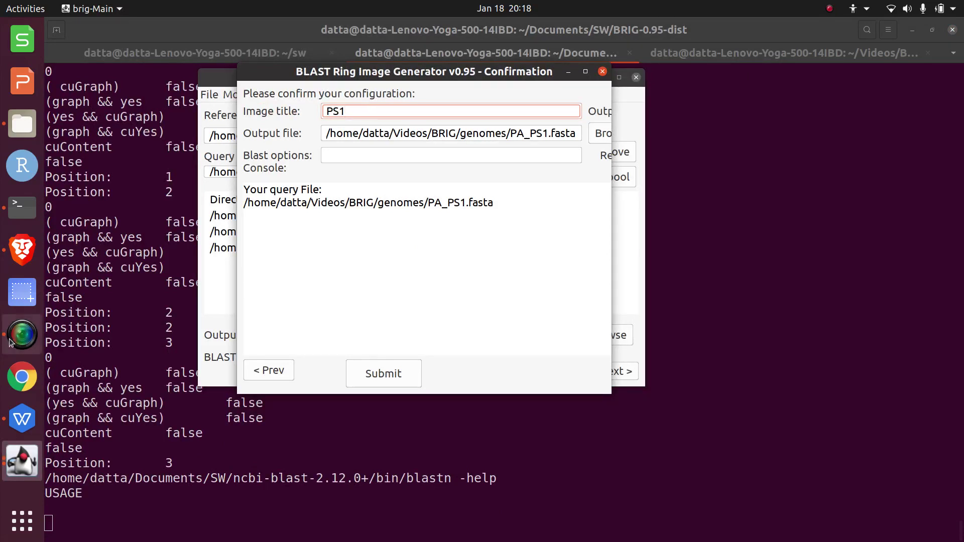
{"action": "left_click", "coordinate": [22, 249]}
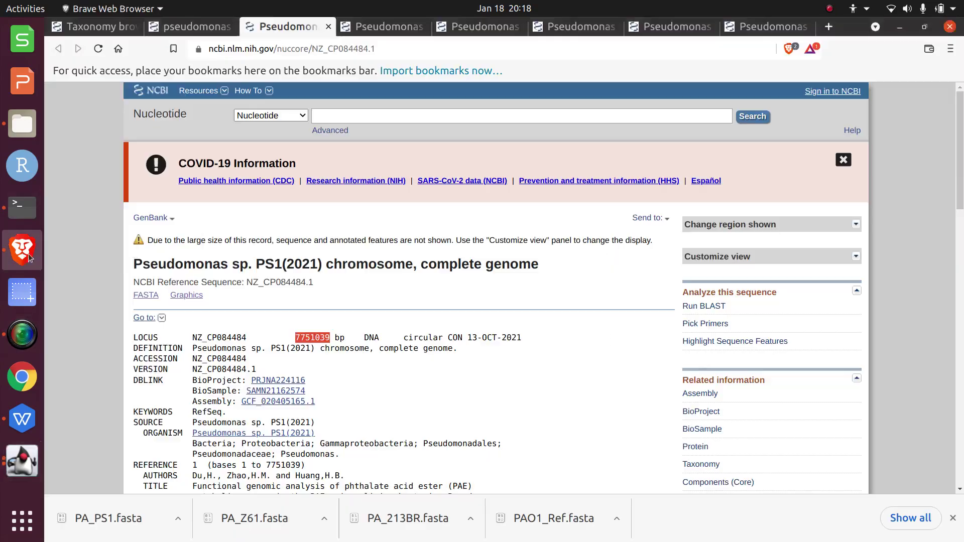
Copy the PS1 genome length 7751039 from the NCBI page and return to BRIG
{"action": "right_click", "coordinate": [312, 337]}
{"action": "left_click", "coordinate": [339, 348]}
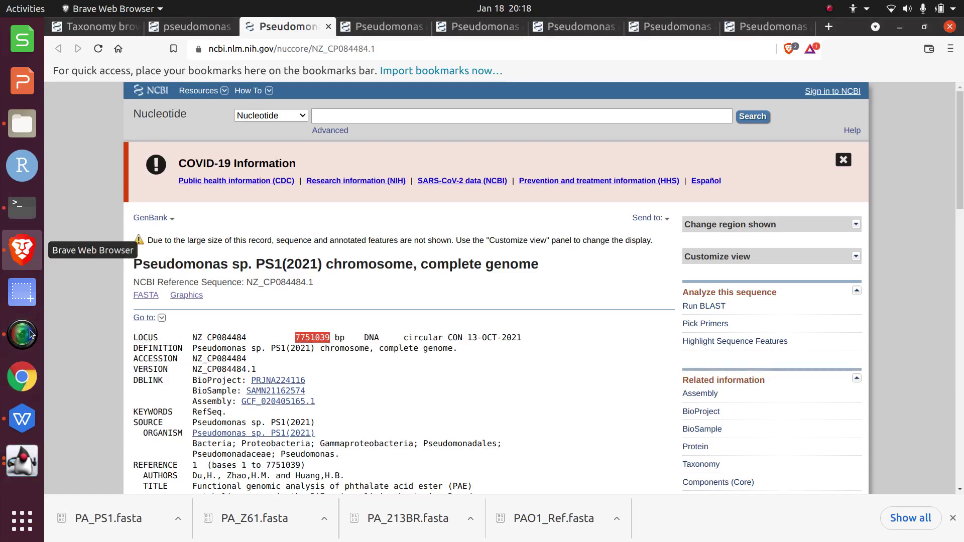
{"action": "left_click", "coordinate": [22, 462]}
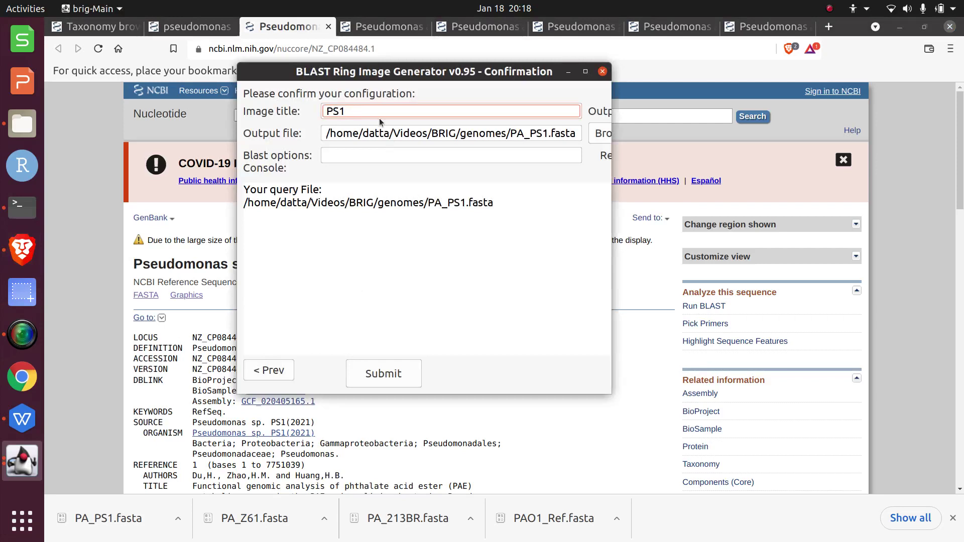
Append 7751039 to the PS1 image title, widen the dialog, and keep jpg output
{"action": "type", "text": "7751039"}
{"action": "left_click_drag", "start_coordinate": [608, 387], "coordinate": [805, 386]}
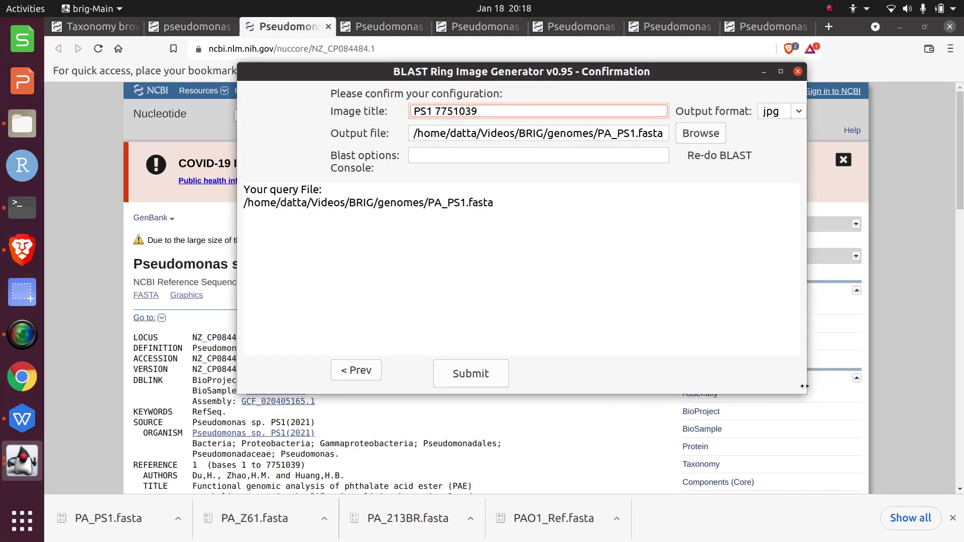
{"action": "left_click", "coordinate": [798, 111]}
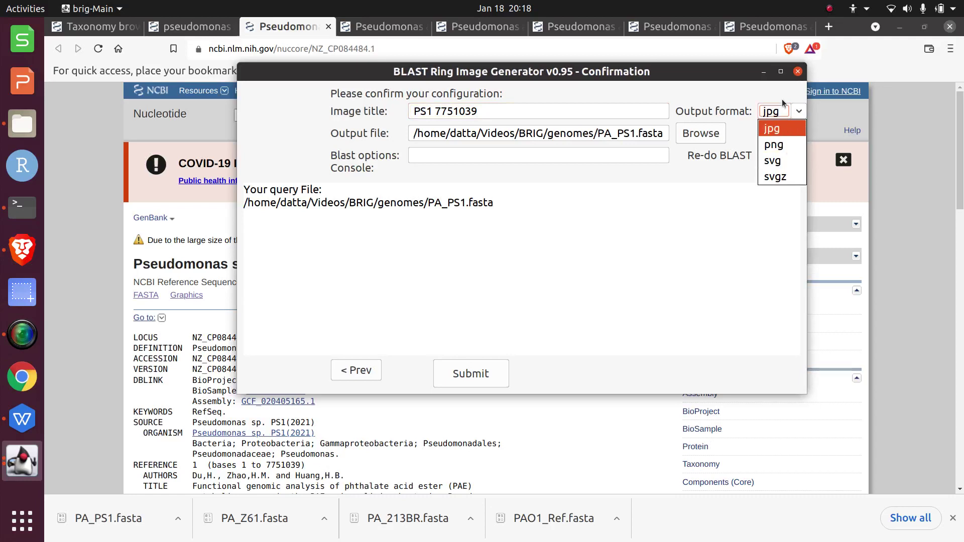
{"action": "left_click", "coordinate": [782, 98]}
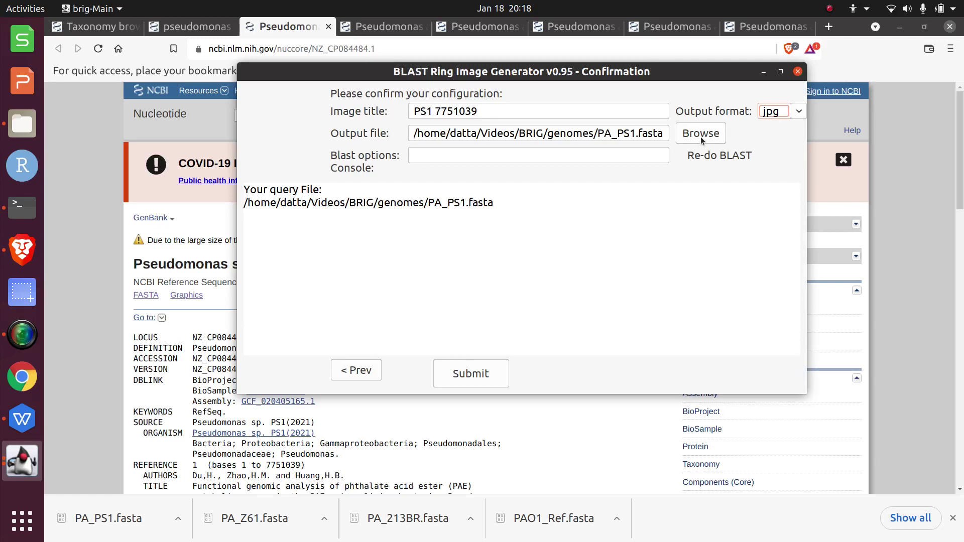
Replace PA_PS1.fasta with BRIG_tut1 in the output path and generate the ring image
{"action": "left_click", "coordinate": [663, 134]}
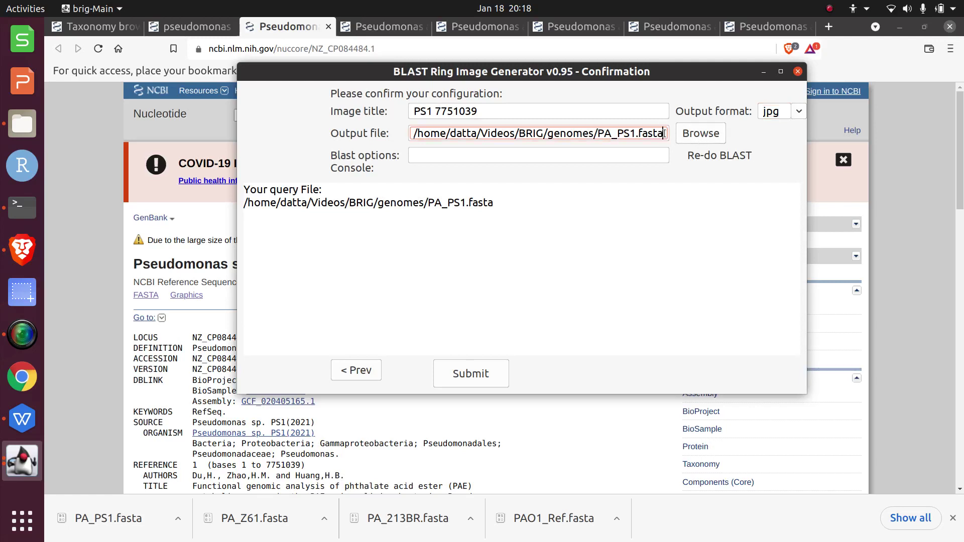
{"action": "left_click", "coordinate": [596, 134]}
{"action": "key", "text": "shift+End"}
{"action": "key", "text": "Delete"}
{"action": "key", "text": "BackSpace"}
{"action": "key", "text": "BackSpace"}
{"action": "type", "text": "s/"}
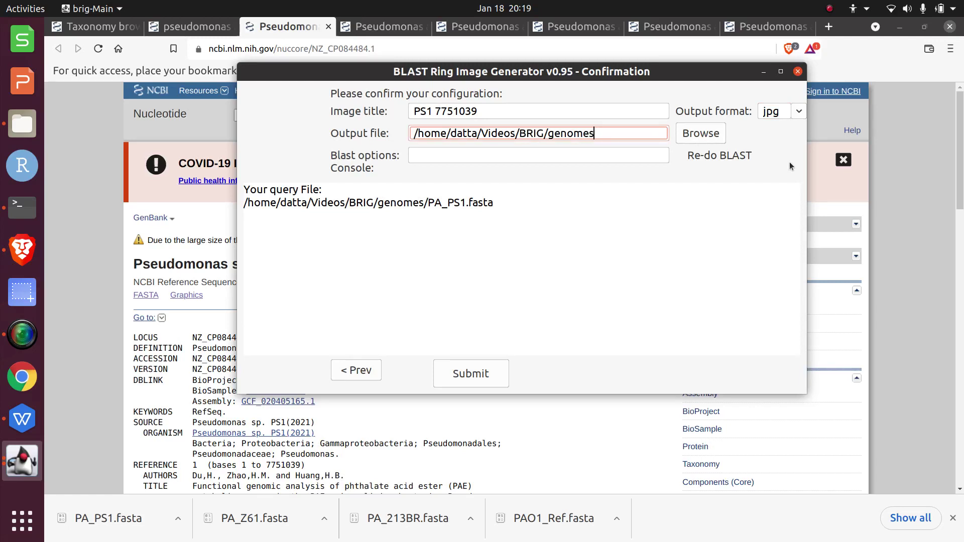
{"action": "type", "text": "BRIC"}
{"action": "type", "text": "_t"}
{"action": "type", "text": "ut"}
{"action": "type", "text": "1"}
{"action": "left_click", "coordinate": [471, 374]}
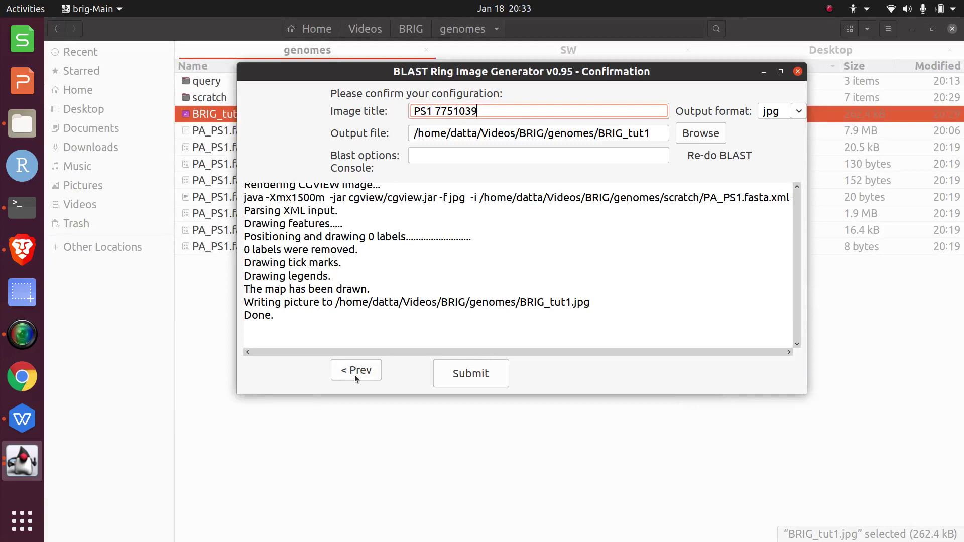
View BRIG_tut1.jpg in Image Viewer from Files, then return to BRIG's confirmation window
{"action": "left_click", "coordinate": [207, 305]}
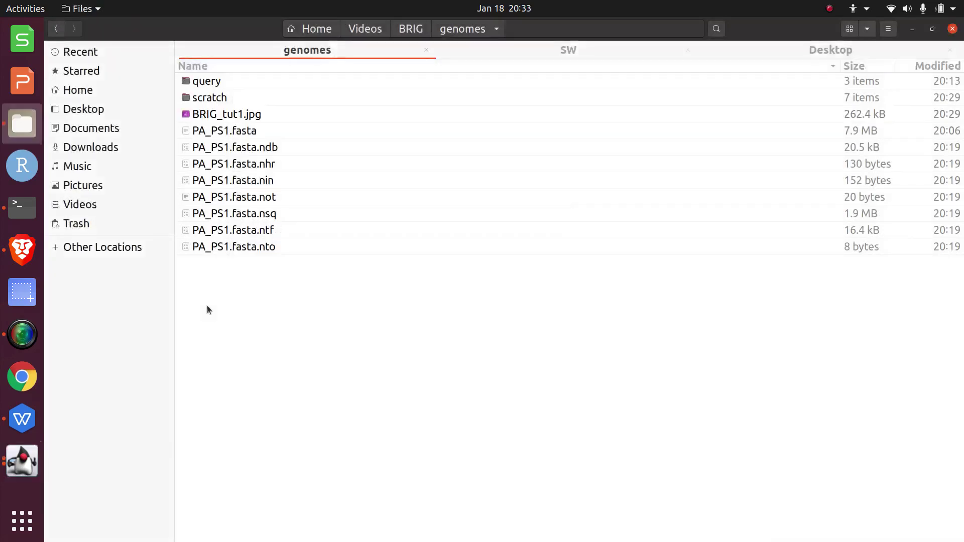
{"action": "double_click", "coordinate": [242, 118]}
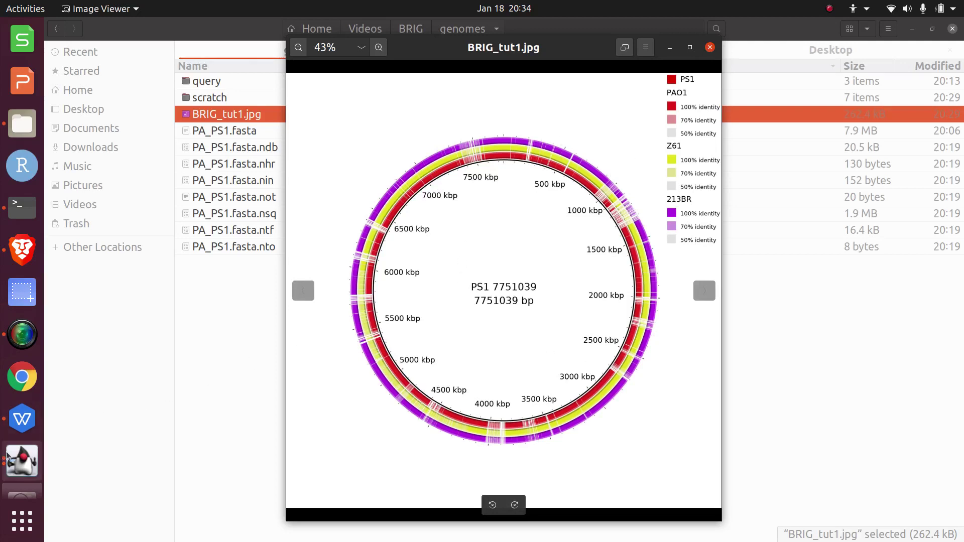
{"action": "left_click", "coordinate": [23, 461]}
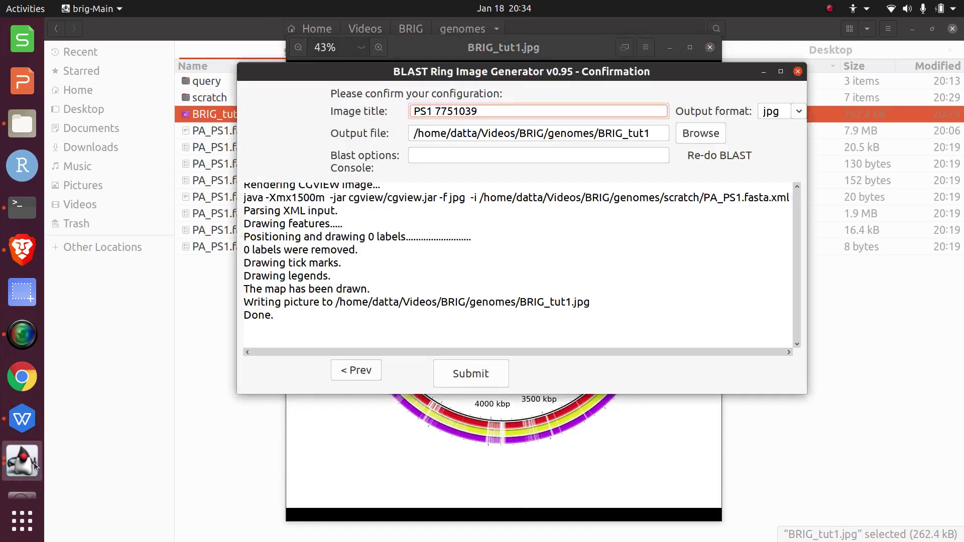